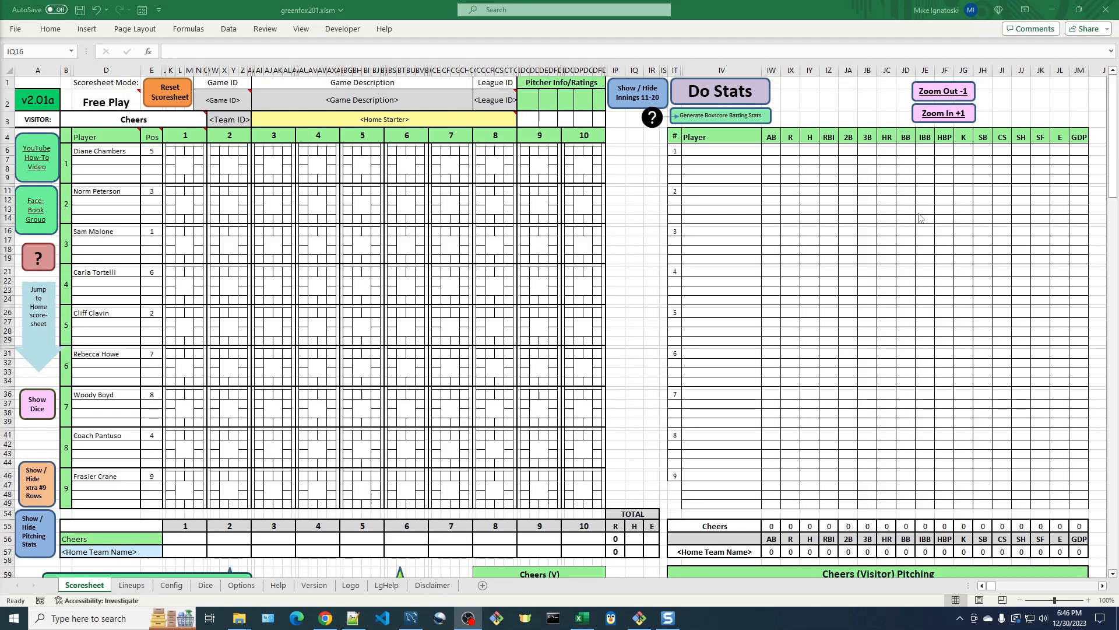
# Look over the visitor and home scoresheets along with the batting, fielding miscues and pitching stats sections
pyautogui.scroll(-9, 781, 352)
pyautogui.scroll(-3, 781, 352)
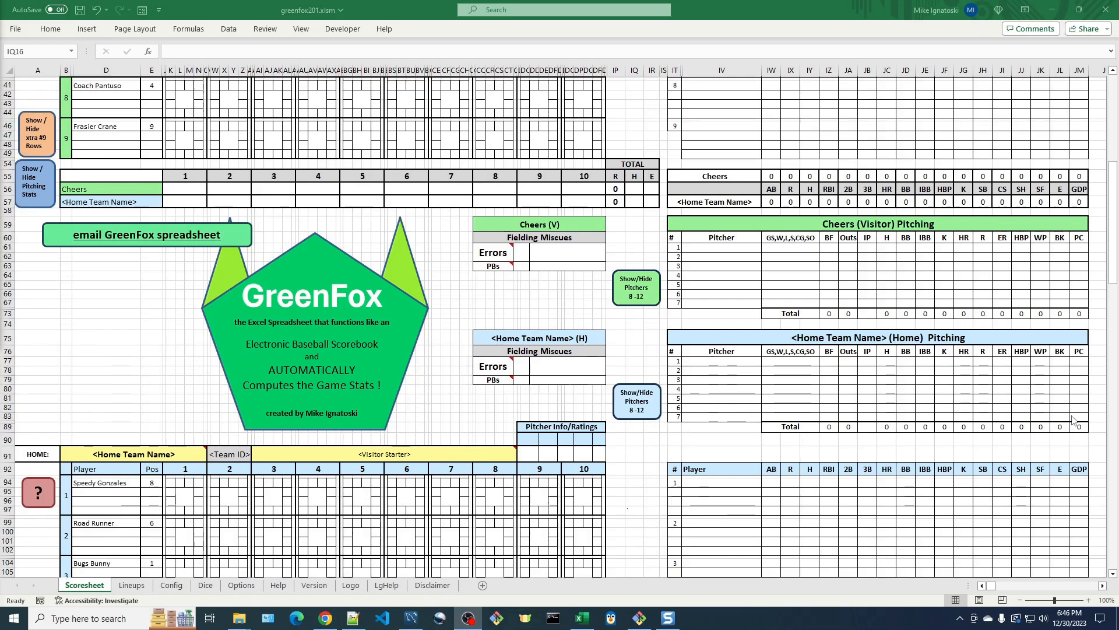
pyautogui.scroll(10, 1073, 418)
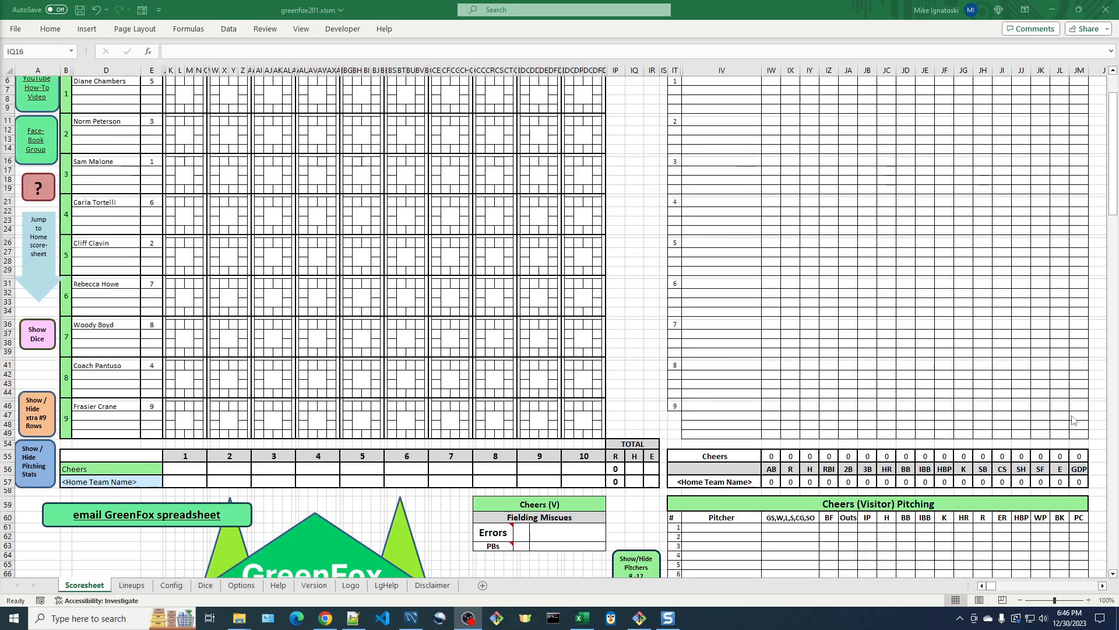
pyautogui.scroll(2, 1072, 419)
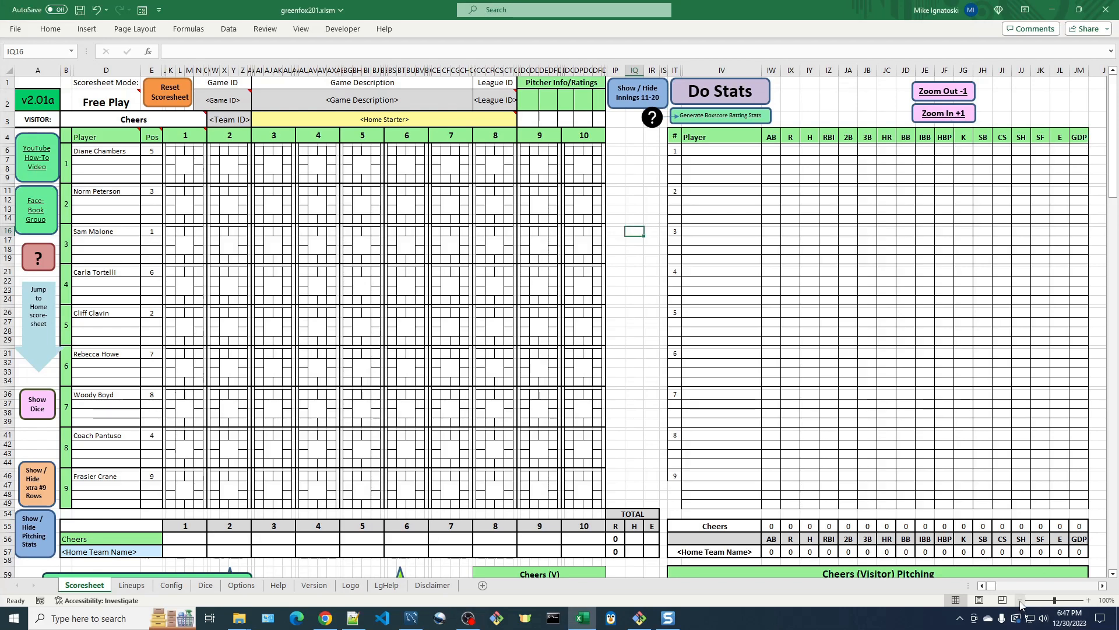
# Try the zoom controls by shrinking the scoresheet to 90% and back, and enlarging it in 1% increments to 102% and back to 100%
pyautogui.click(1020, 601)
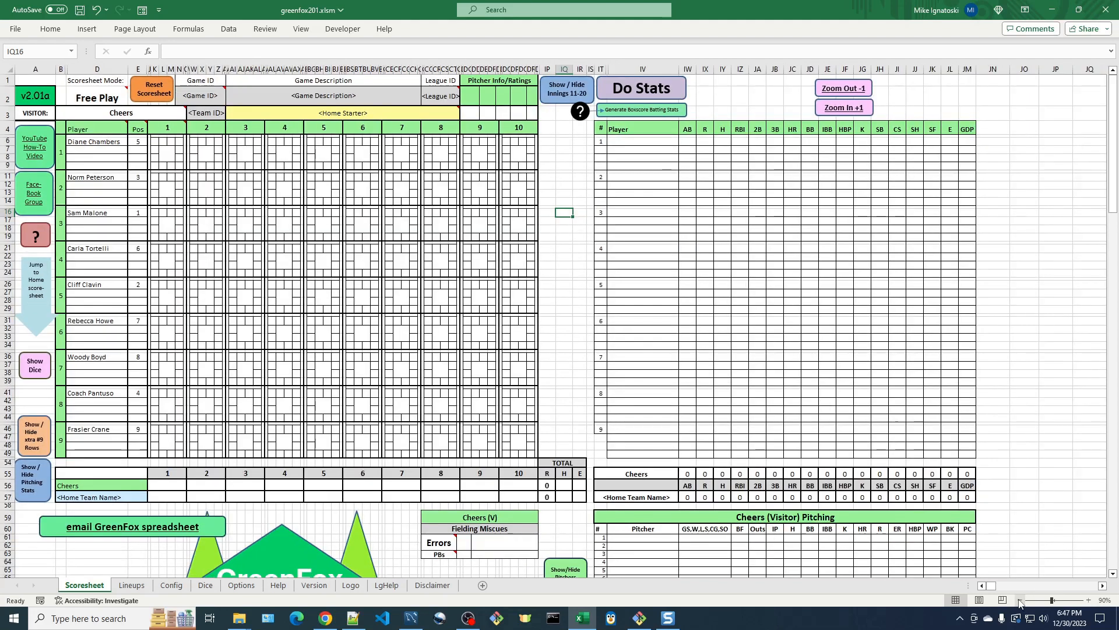
pyautogui.click(1089, 600)
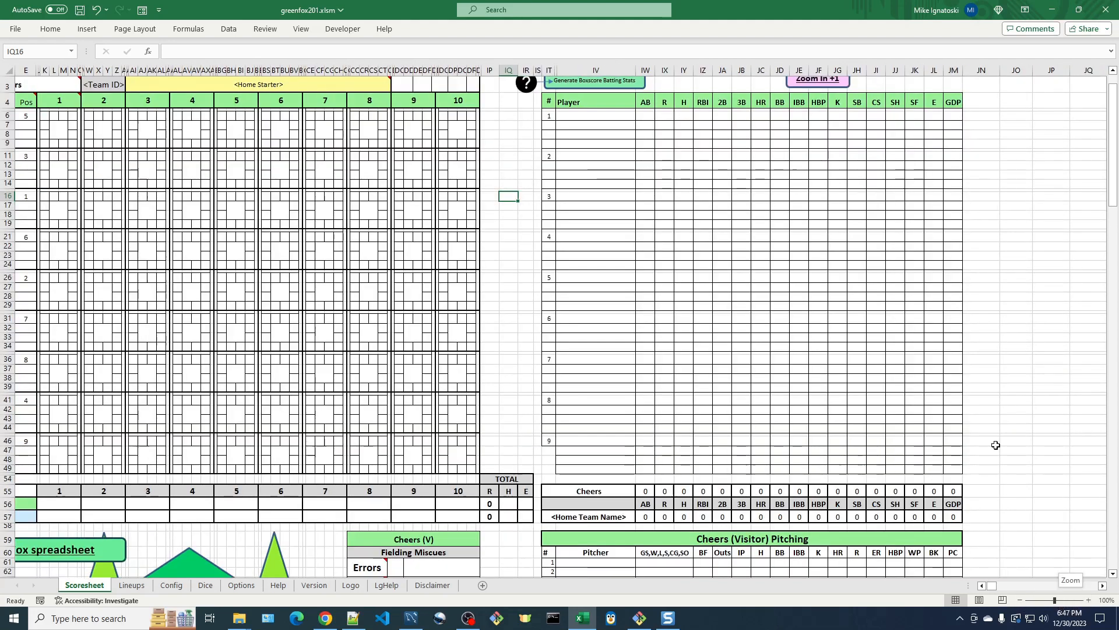
pyautogui.scroll(1, 780, 213)
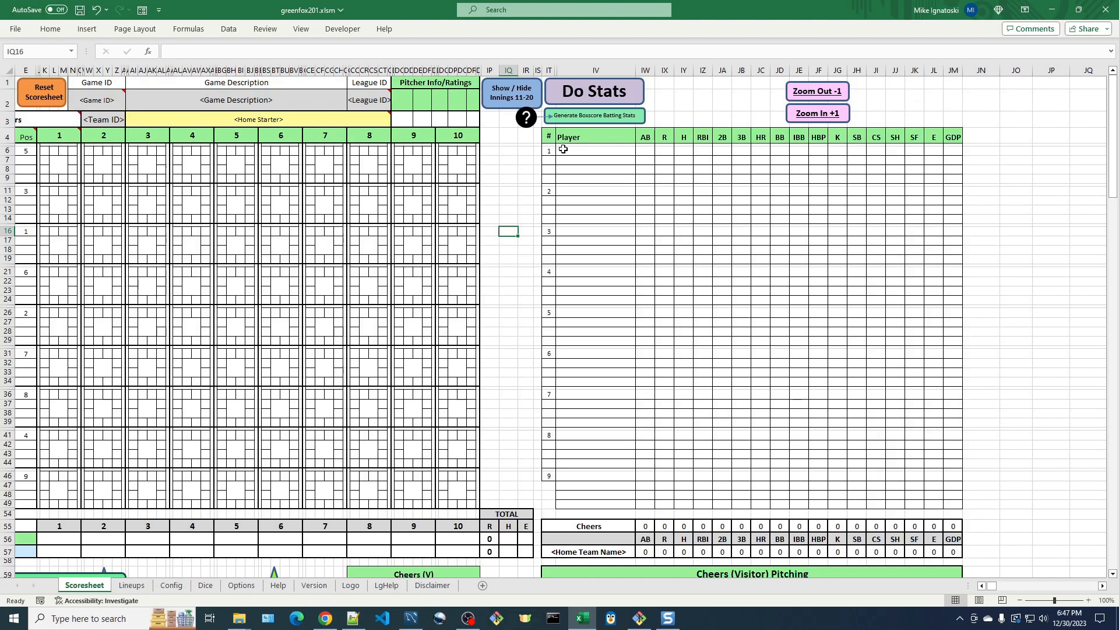
pyautogui.click(817, 114)
pyautogui.click(818, 114)
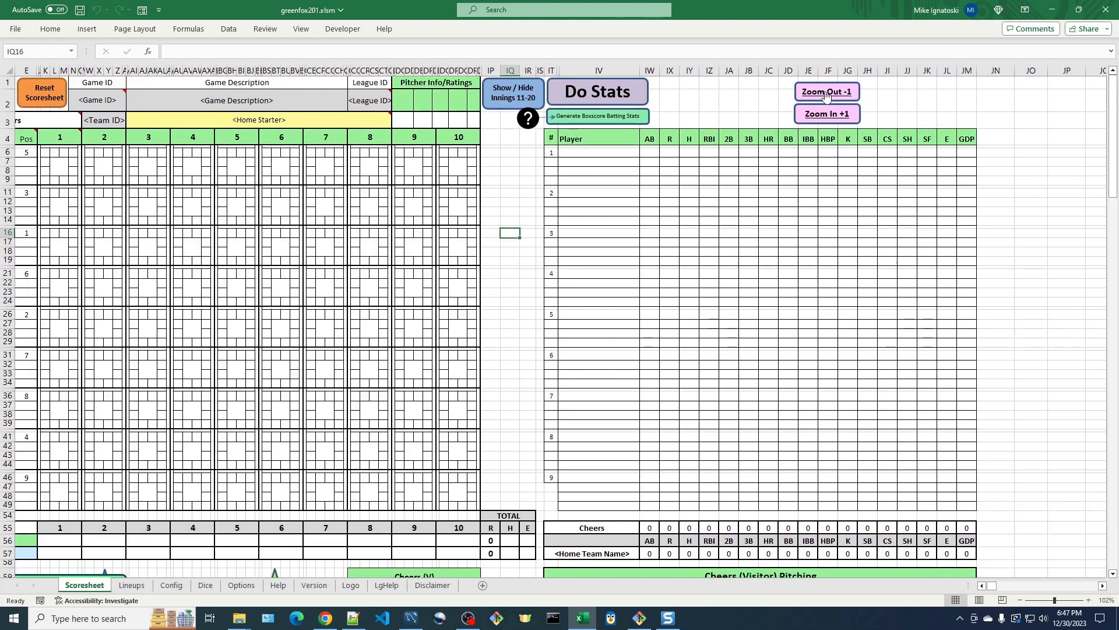
pyautogui.click(826, 97)
pyautogui.click(826, 96)
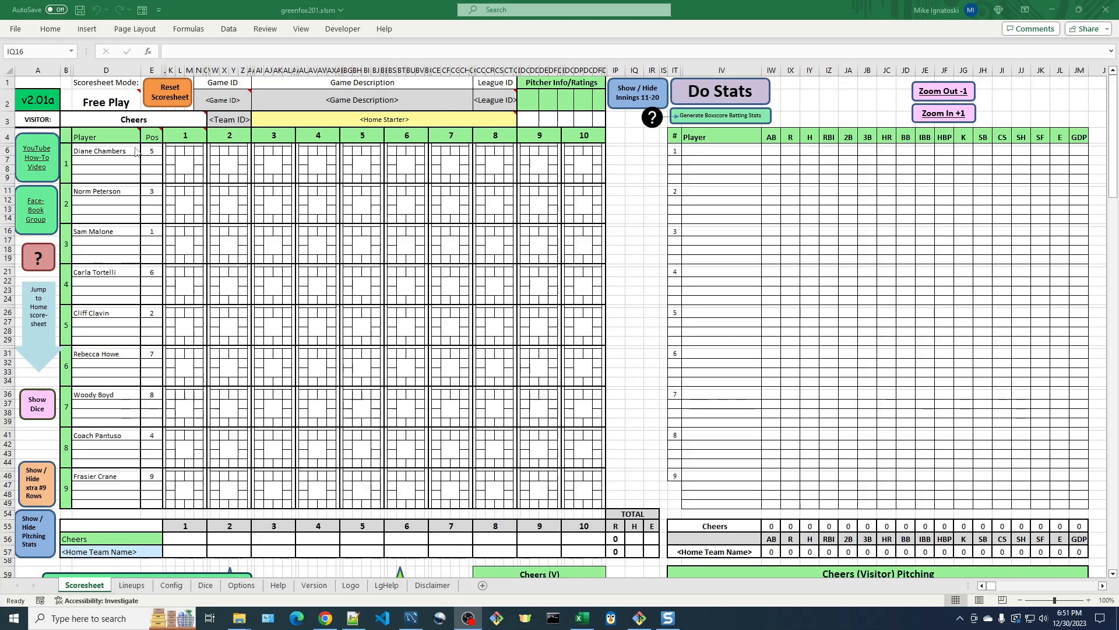
# Hide the pitching stats section between the visitor and home scoresheets
pyautogui.scroll(-10, 250, 350)
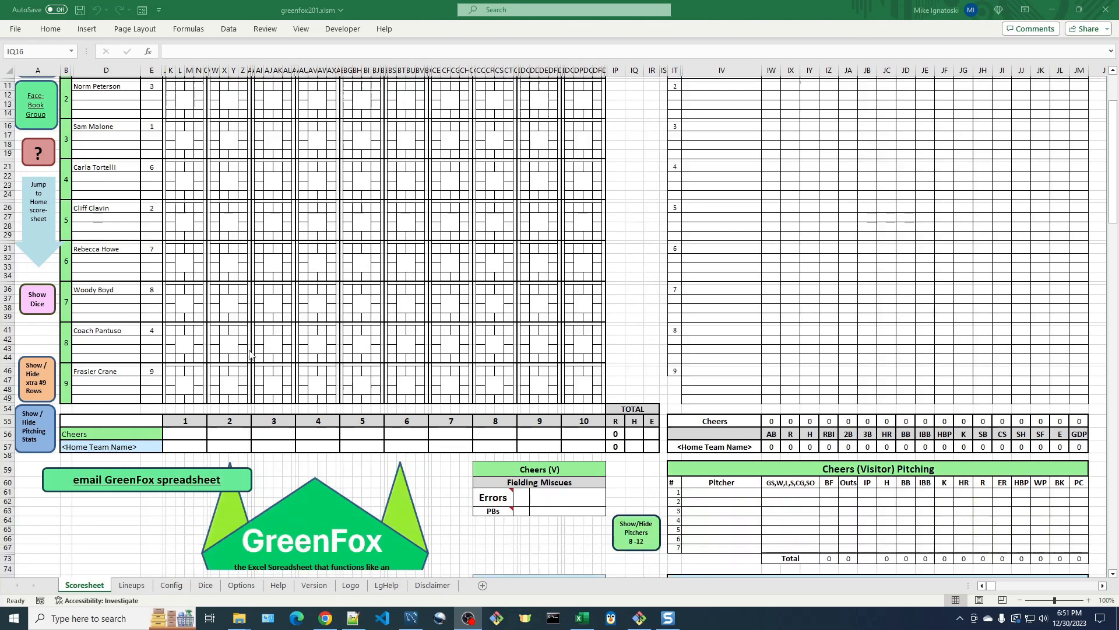
pyautogui.scroll(-6, 249, 350)
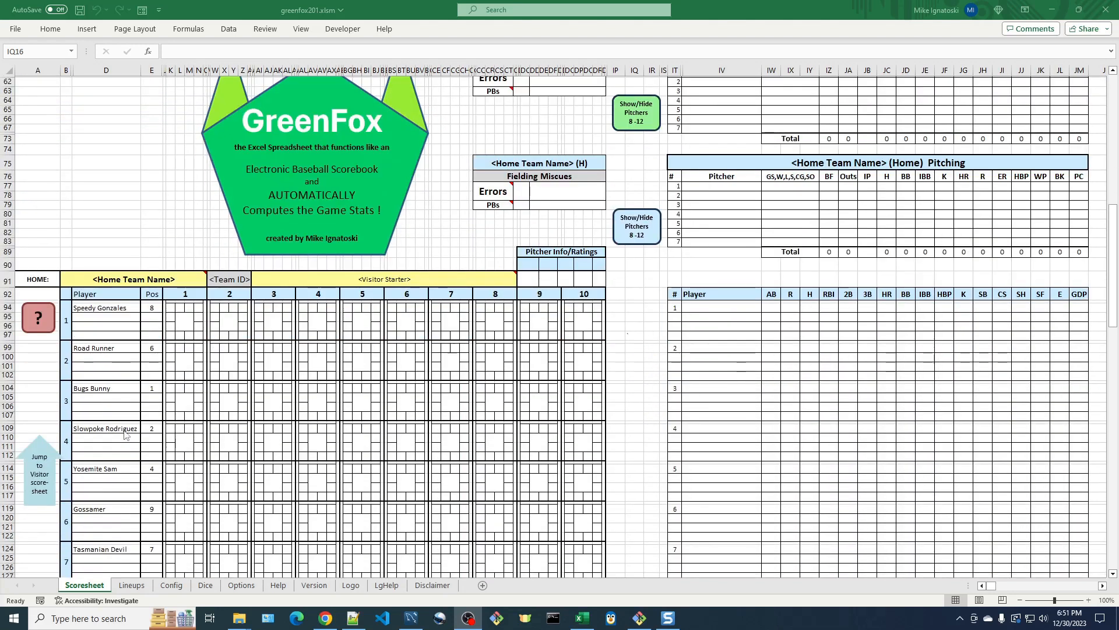
pyautogui.scroll(7, 138, 408)
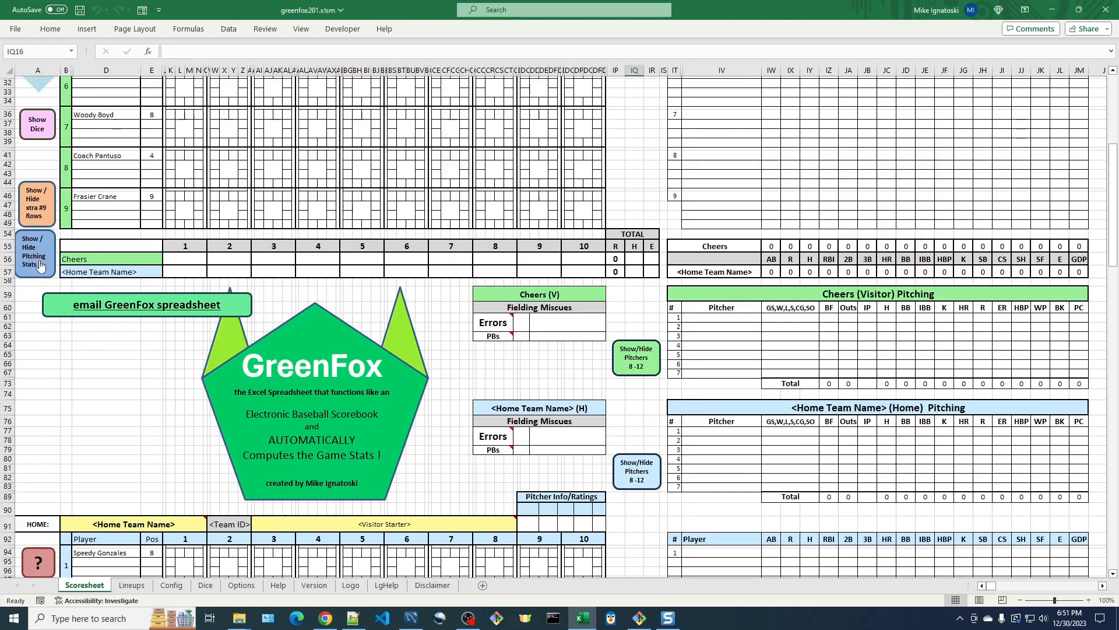
pyautogui.click(34, 258)
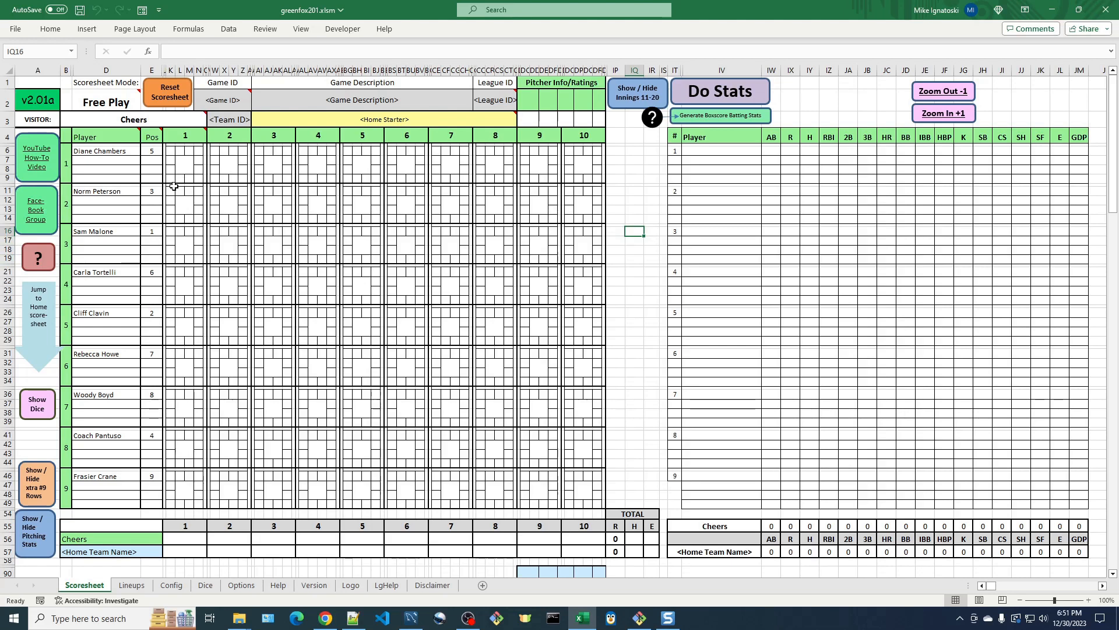
pyautogui.click(186, 164)
pyautogui.doubleClick(186, 164)
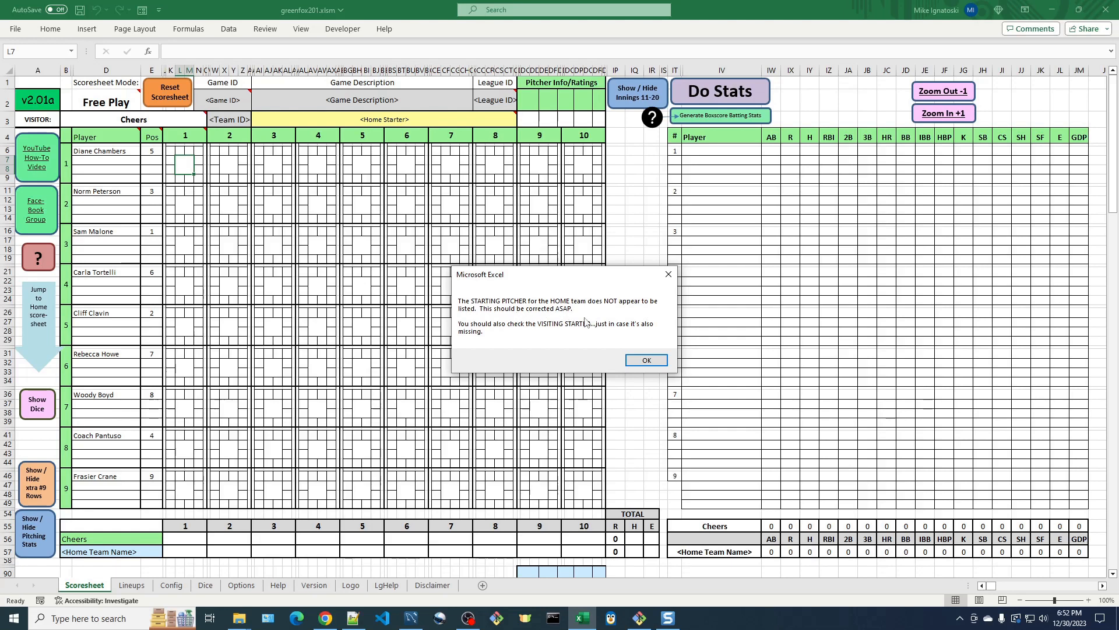
pyautogui.click(647, 360)
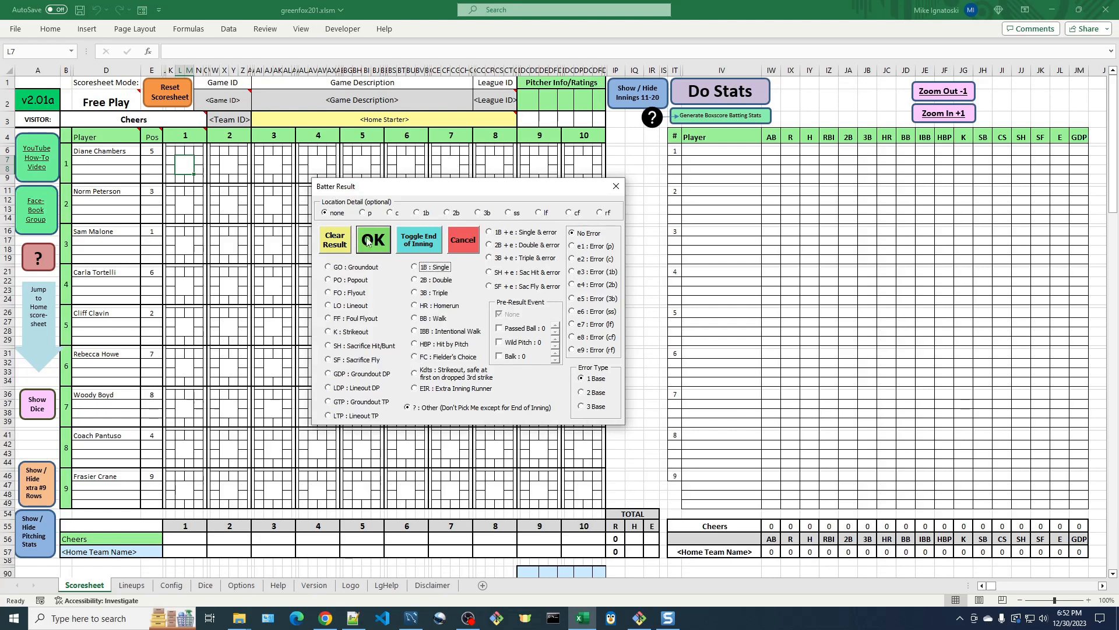
pyautogui.click(460, 245)
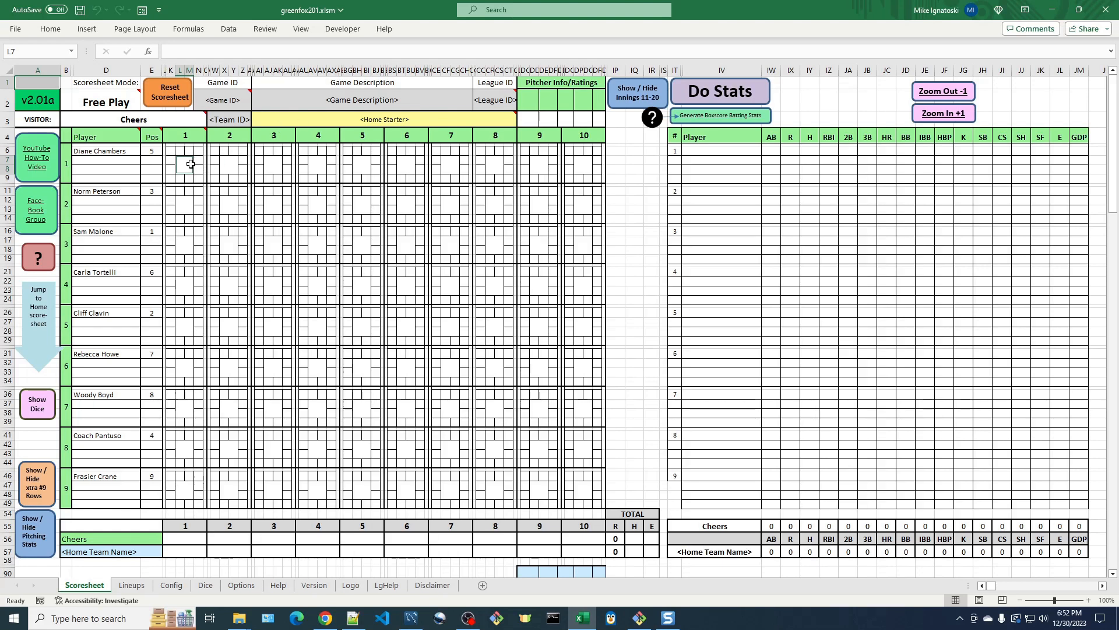
# Enter Bugs Bunny as the home team's starting pitcher in the visitor scoresheet's header
pyautogui.moveTo(357, 119)
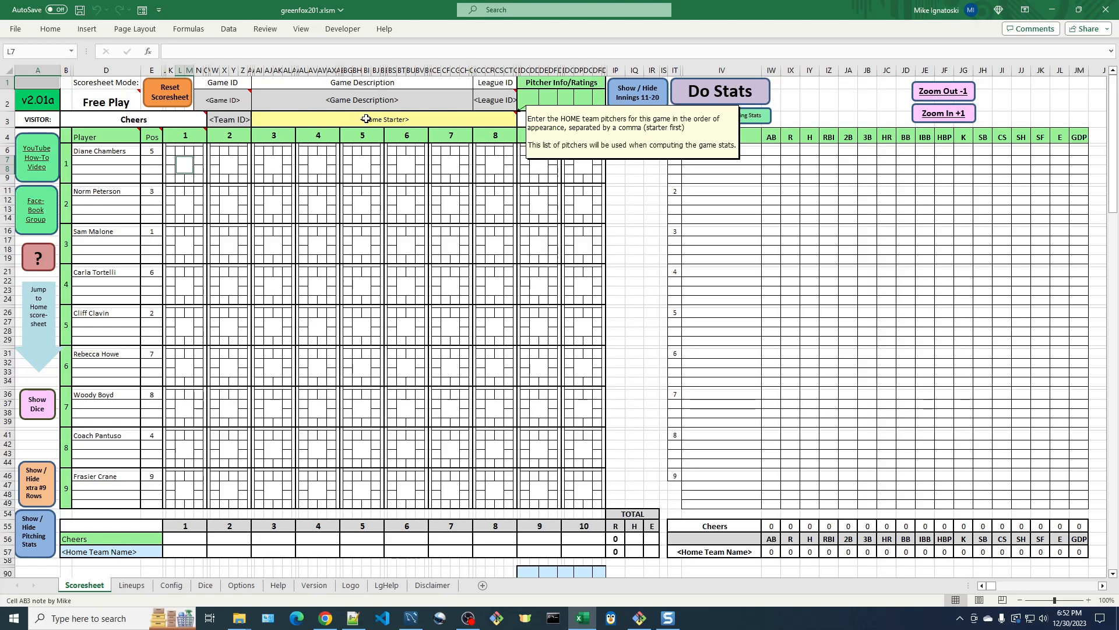
pyautogui.scroll(6, 364, 118)
pyautogui.click(376, 121)
pyautogui.write('Bugs Bunny')
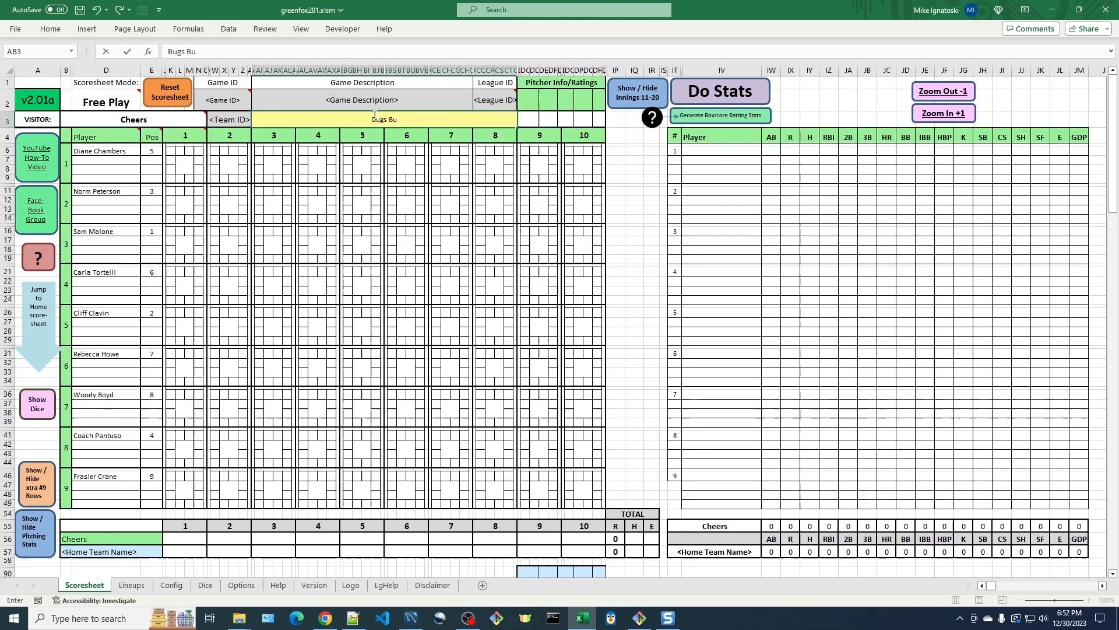
pyautogui.press('Return')
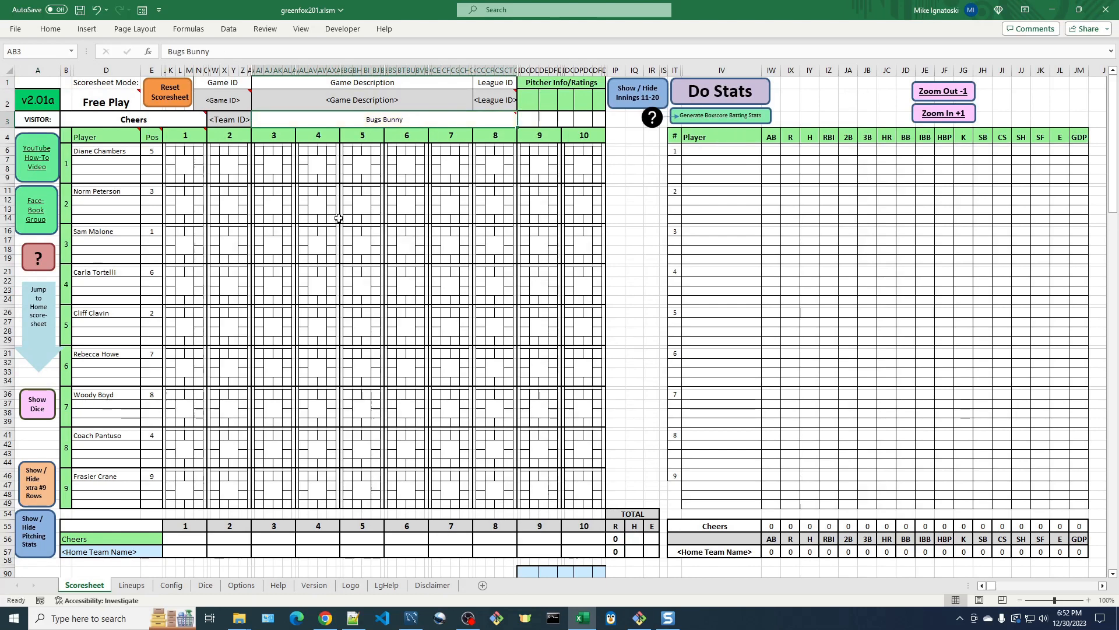
# Enter Sam Malone as the visiting team's starting pitcher in the home scoresheet's header
pyautogui.scroll(-10, 345, 274)
pyautogui.click(357, 235)
pyautogui.write('Sam Malone')
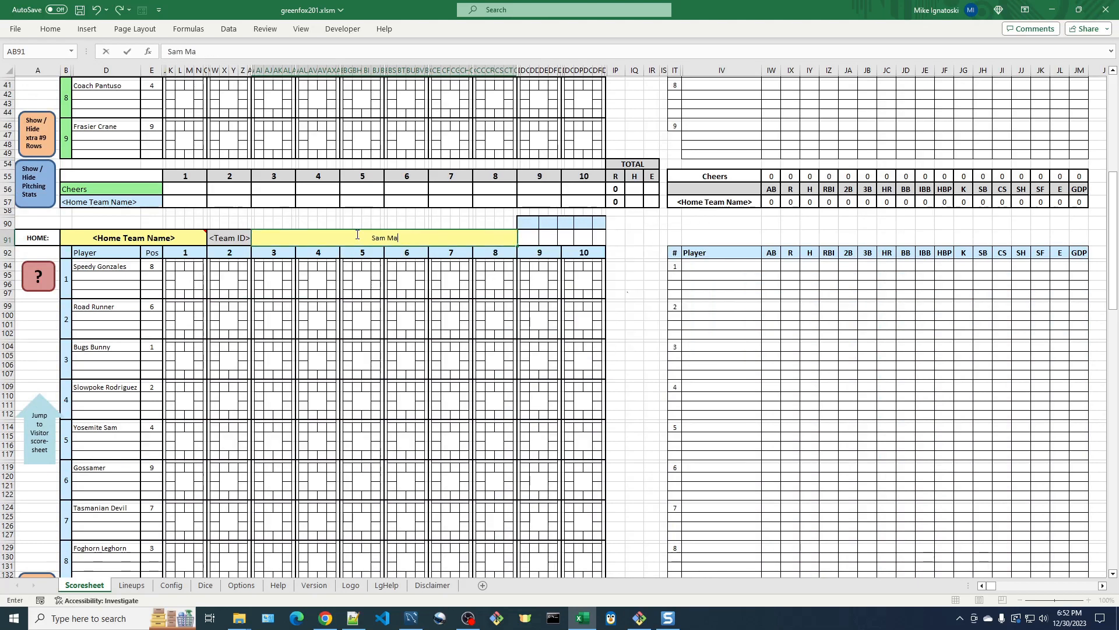
pyautogui.press('Return')
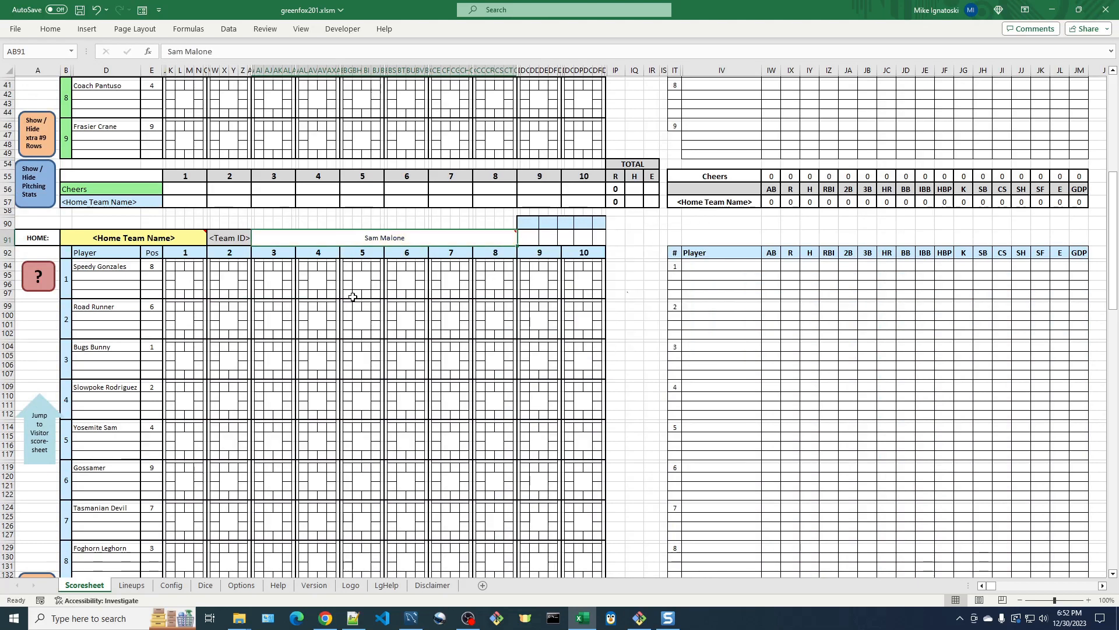
pyautogui.scroll(5, 343, 344)
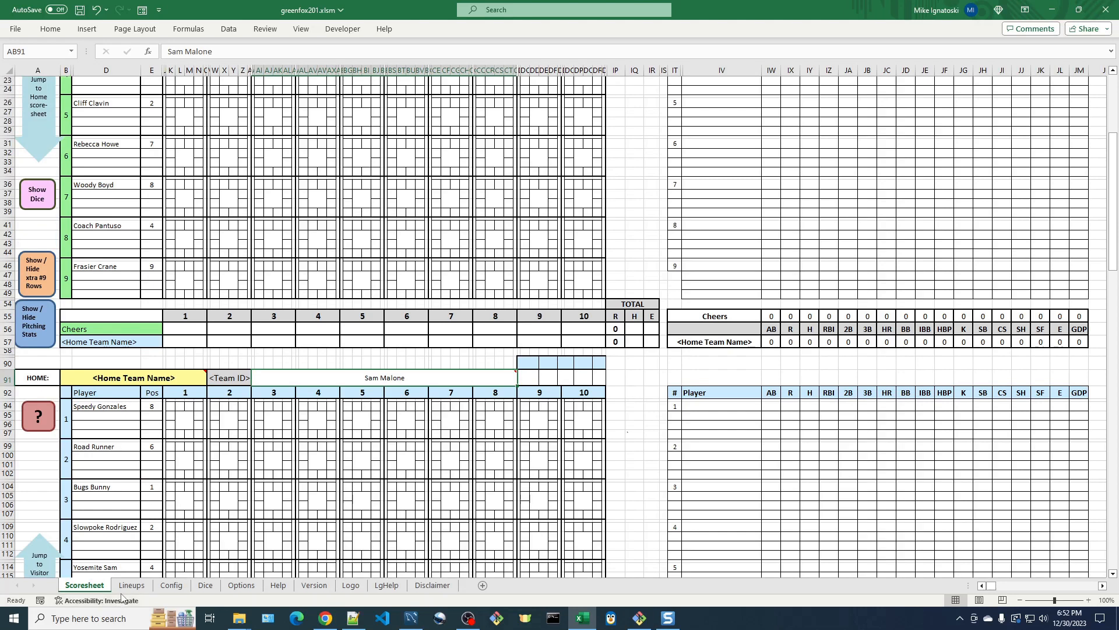
# Try switching game option 7, the missing starting pitcher alert, to OFF and back to ON, and return to the scoresheet
pyautogui.click(242, 585)
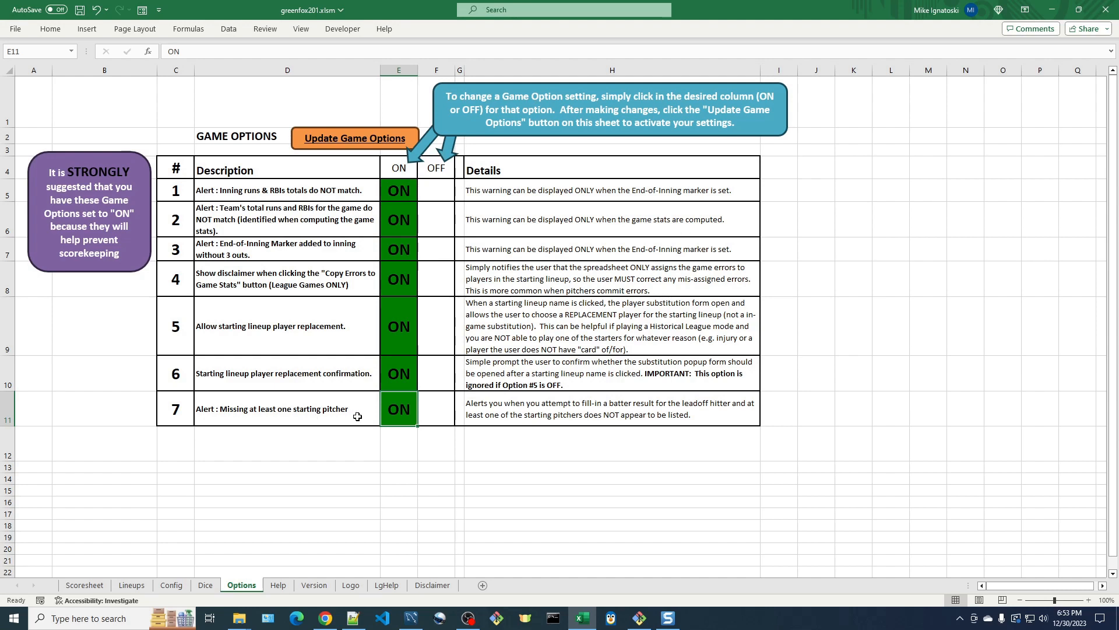
pyautogui.click(436, 412)
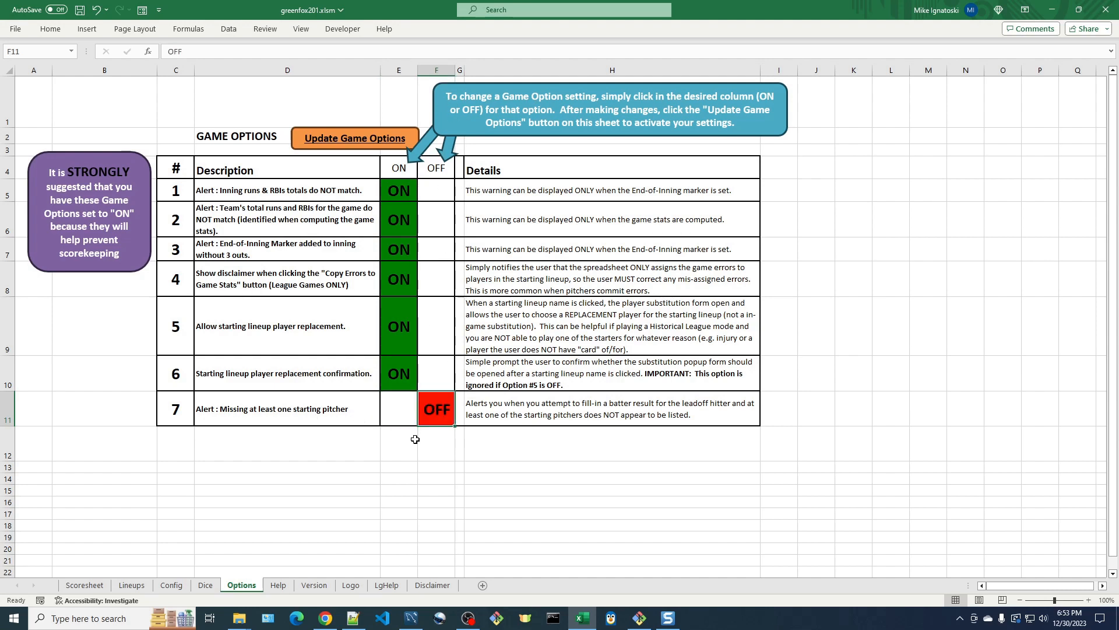
pyautogui.click(396, 412)
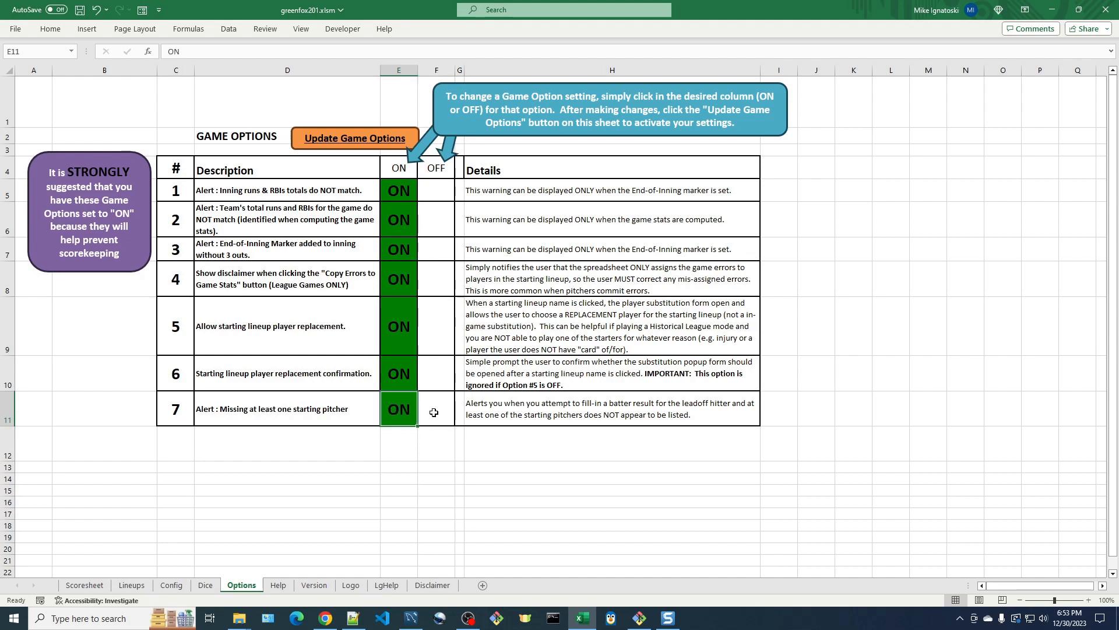
pyautogui.click(102, 585)
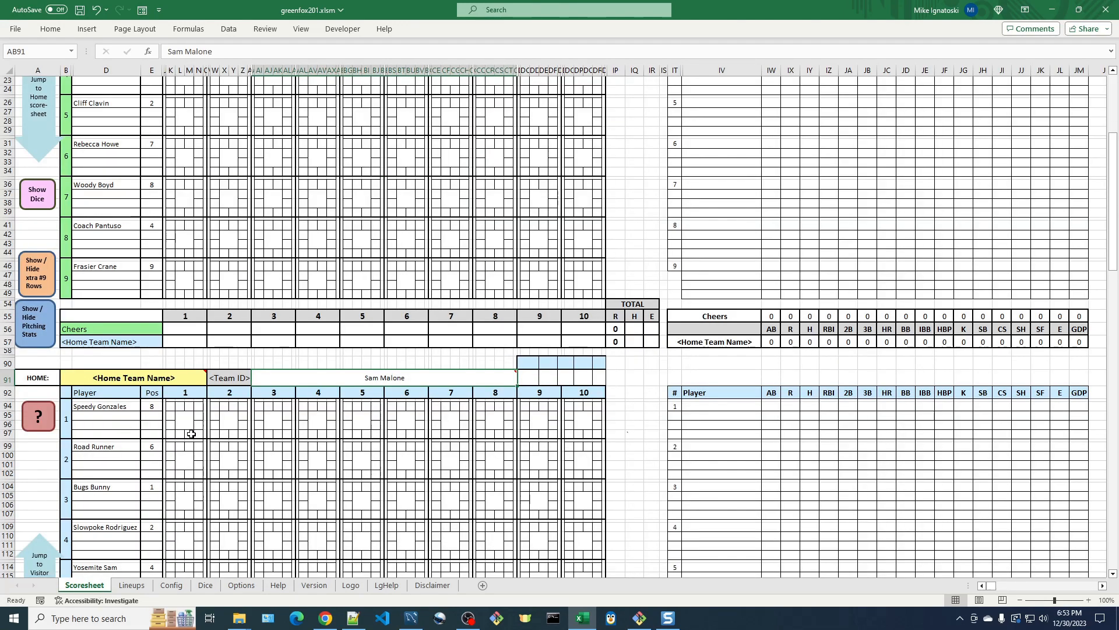
# Record a triple (3B) as the visiting leadoff batter's result in inning 1
pyautogui.scroll(7, 175, 120)
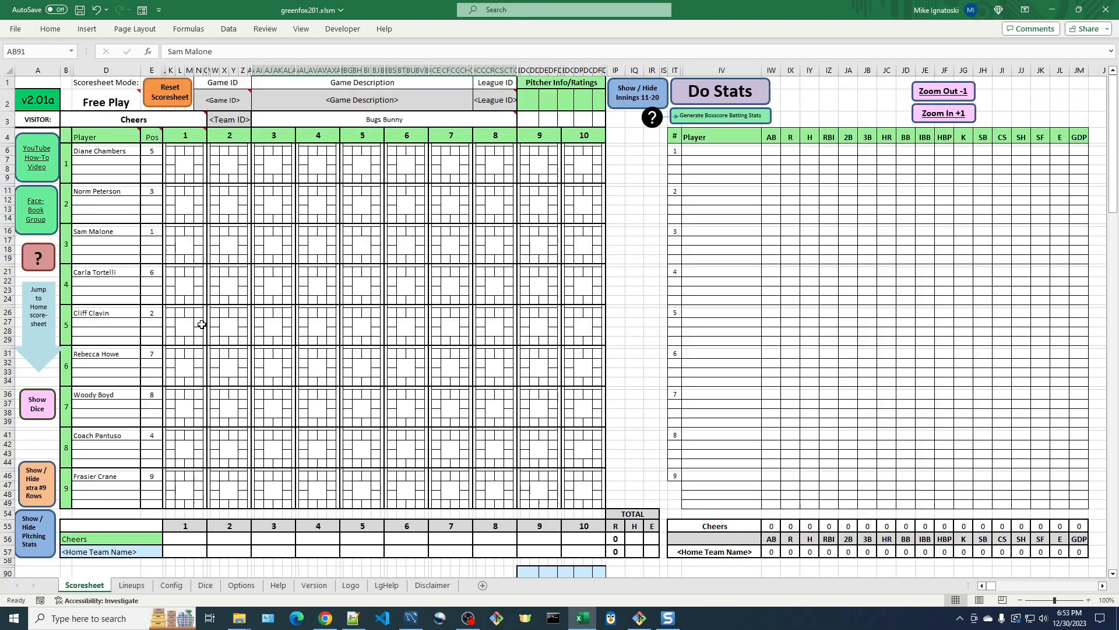
pyautogui.scroll(1, 201, 320)
pyautogui.click(190, 166)
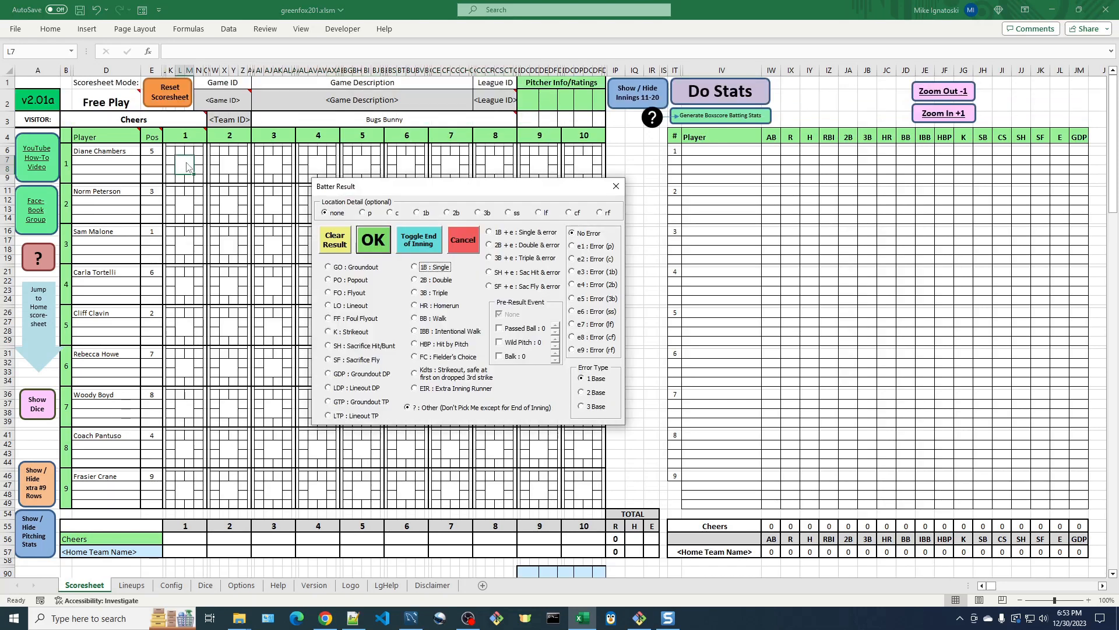
pyautogui.click(419, 292)
pyautogui.click(374, 240)
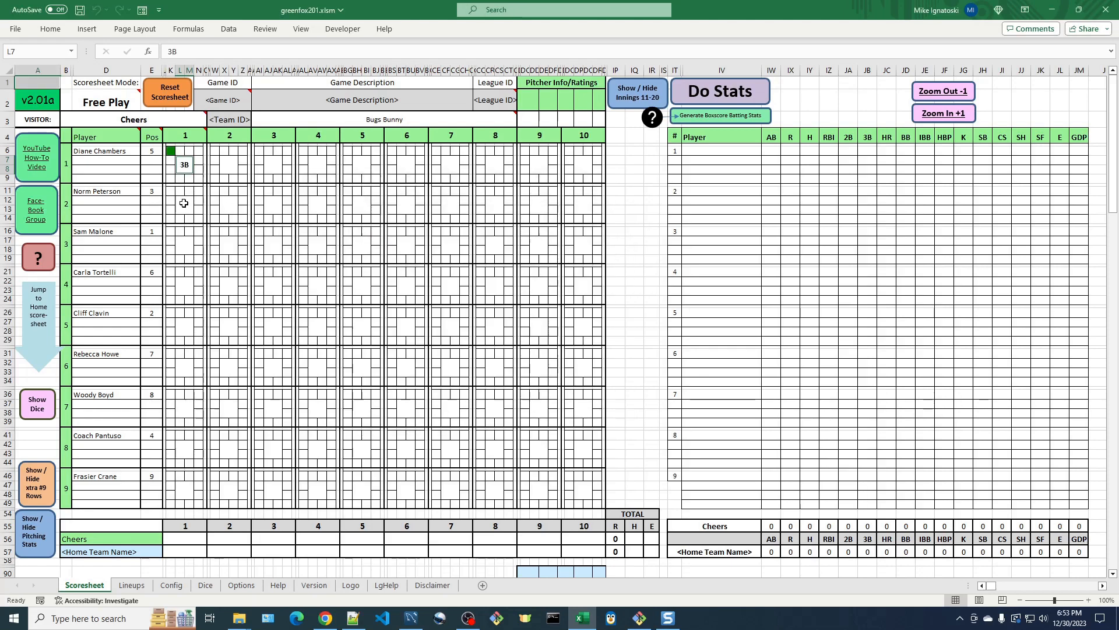
# Record a sacrifice fly plus a one-base right-field error (e9) for the second visiting batter in inning 1, and score the leadoff runner
pyautogui.click(187, 202)
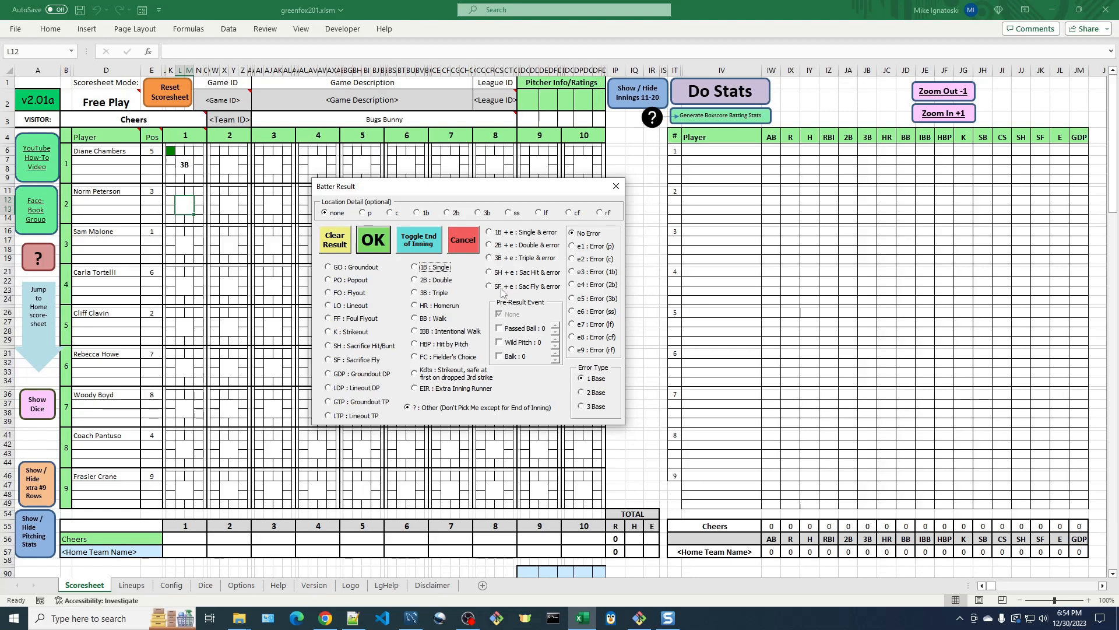
pyautogui.click(492, 288)
pyautogui.click(574, 351)
pyautogui.click(581, 379)
pyautogui.click(375, 244)
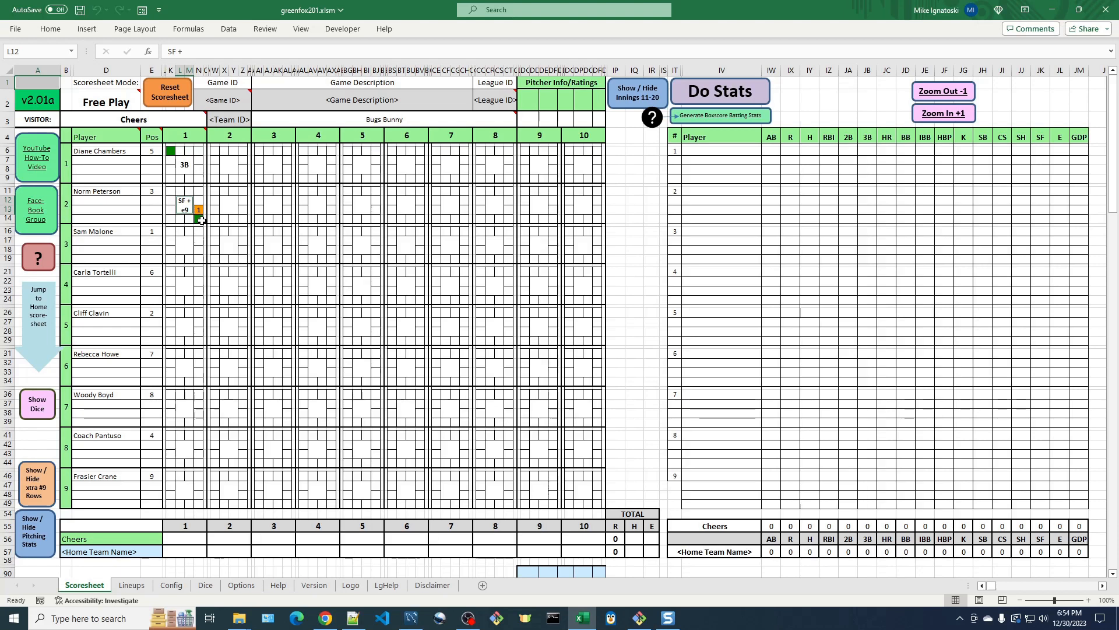
pyautogui.click(170, 178)
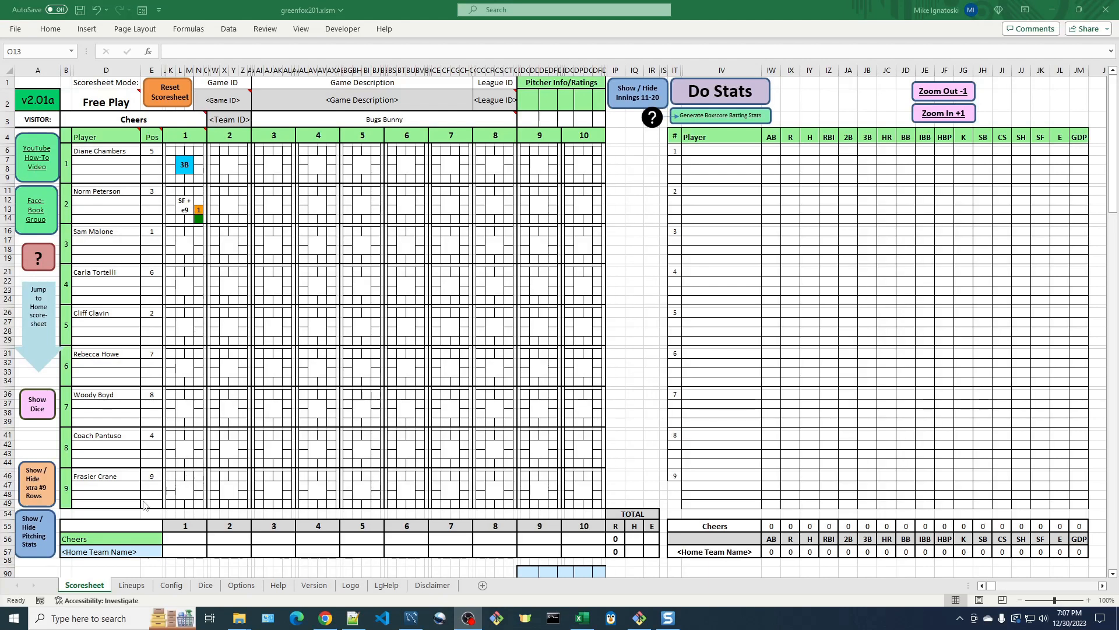
# Review the bench lists in the lineups, then bring in Nick Tortelli from the visitor bench as pinch runner for the second batter in inning 1
pyautogui.click(137, 592)
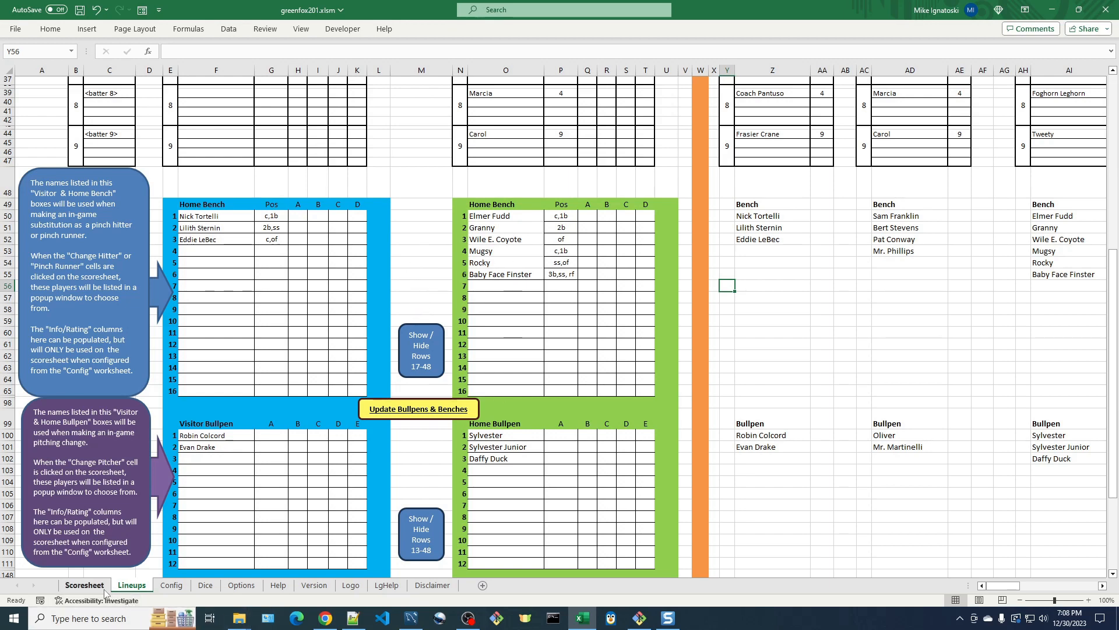
pyautogui.click(85, 585)
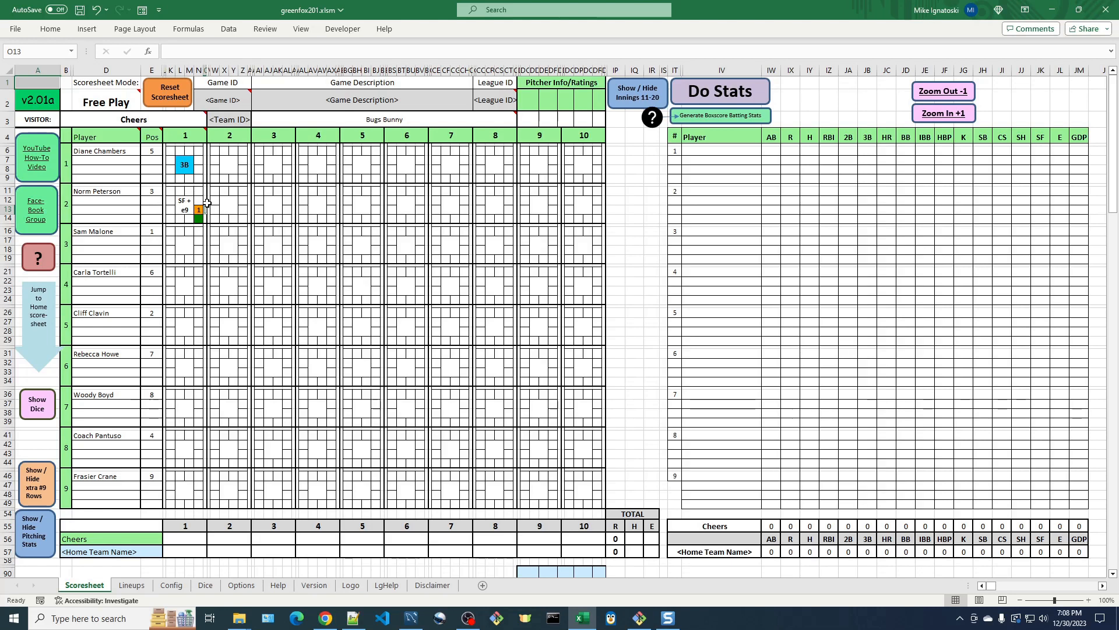
pyautogui.click(205, 200)
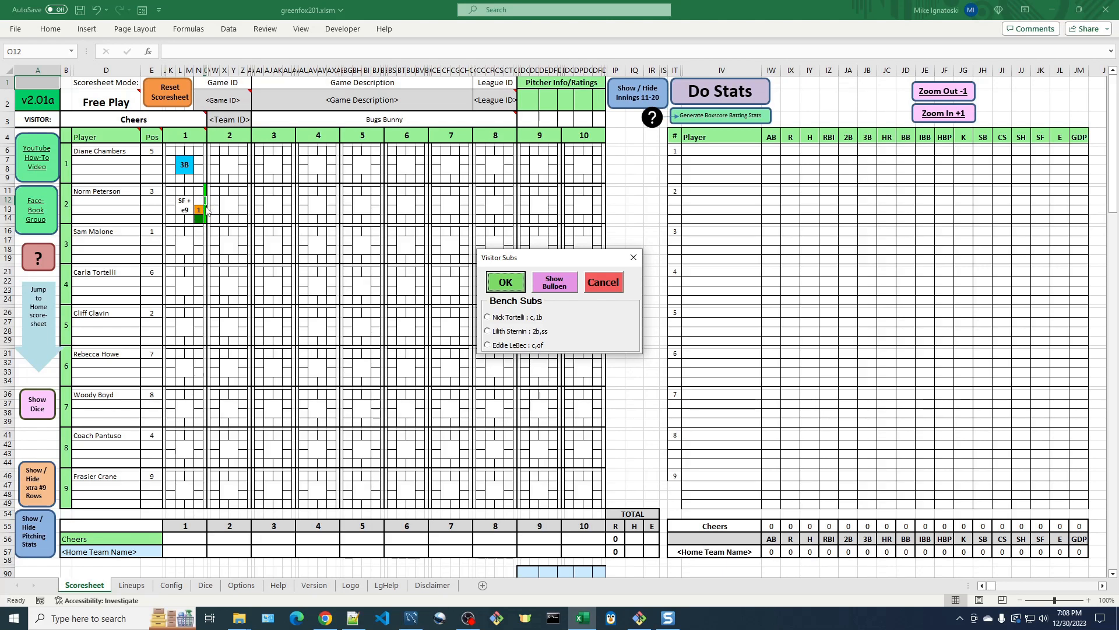
pyautogui.moveTo(598, 265); pyautogui.dragTo(450, 140)
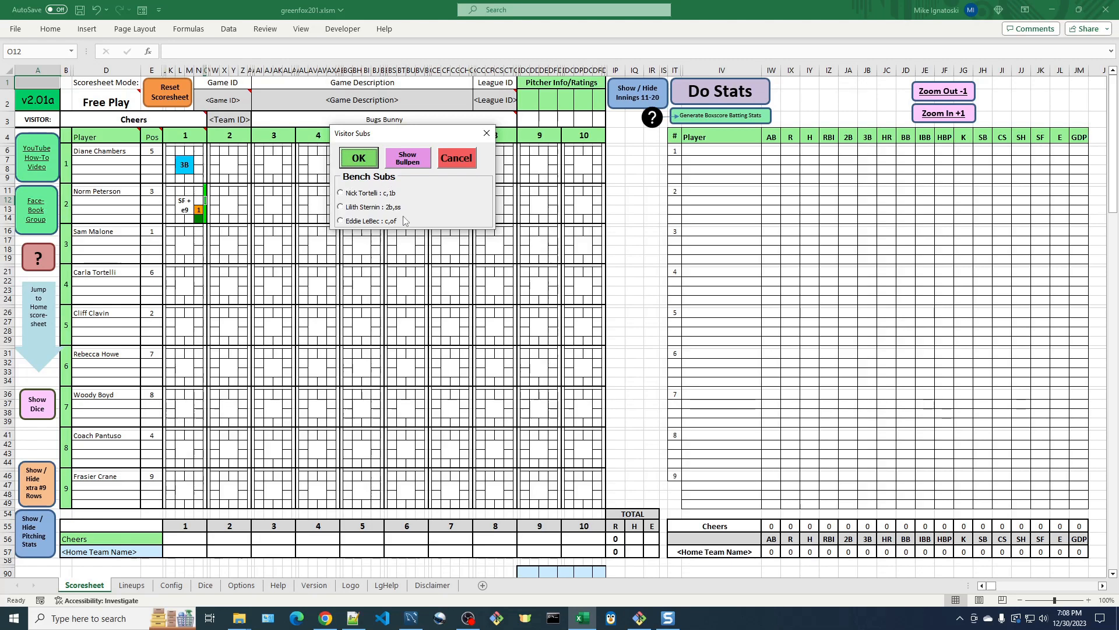
pyautogui.click(342, 194)
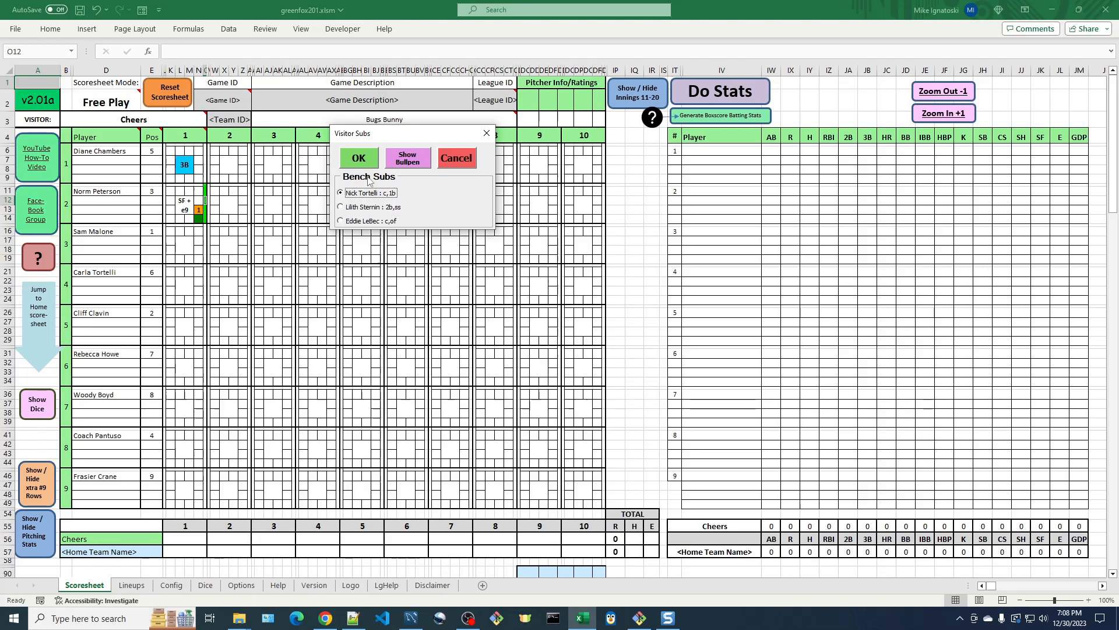
pyautogui.click(358, 158)
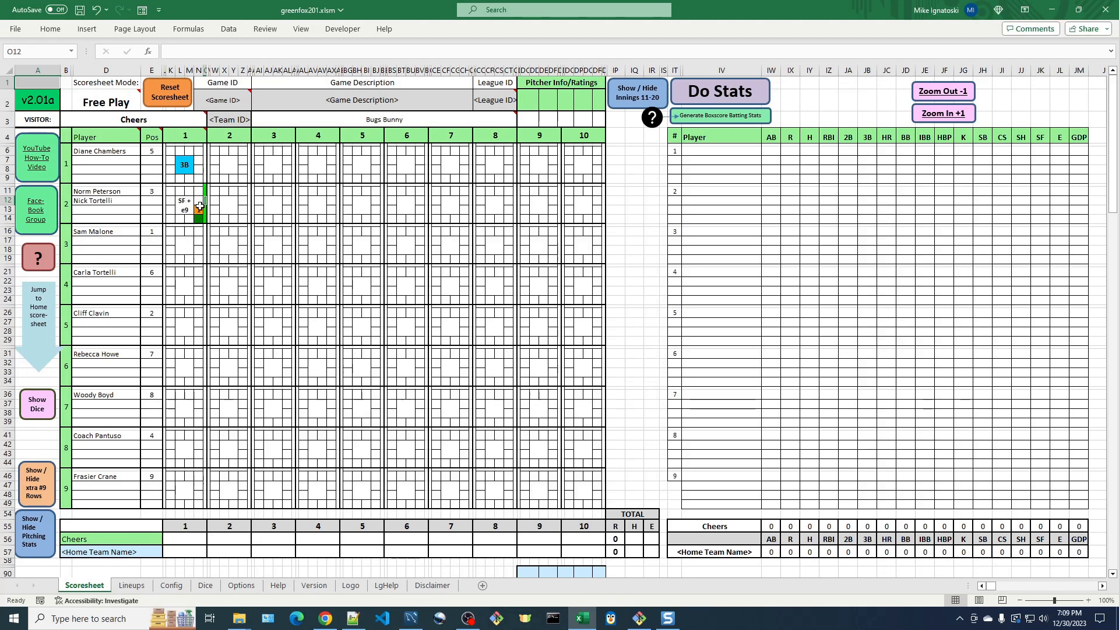
# Mark the second visiting batter's runner caught stealing (CS) in inning 1 and record a hit by pitch (HBP) for the third batter
pyautogui.click(190, 190)
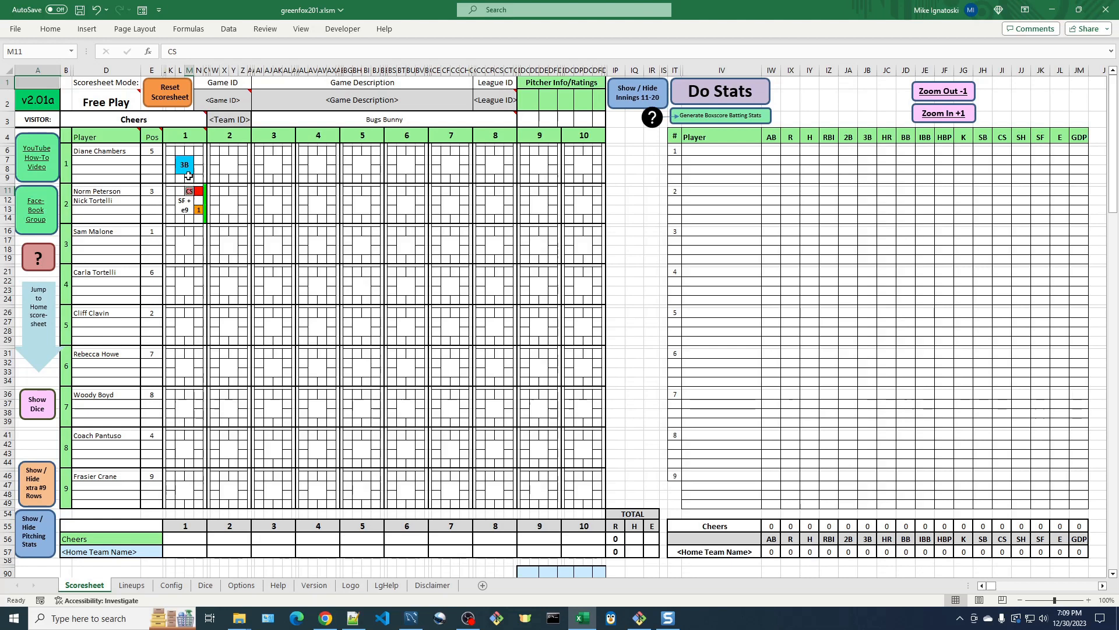
pyautogui.click(185, 251)
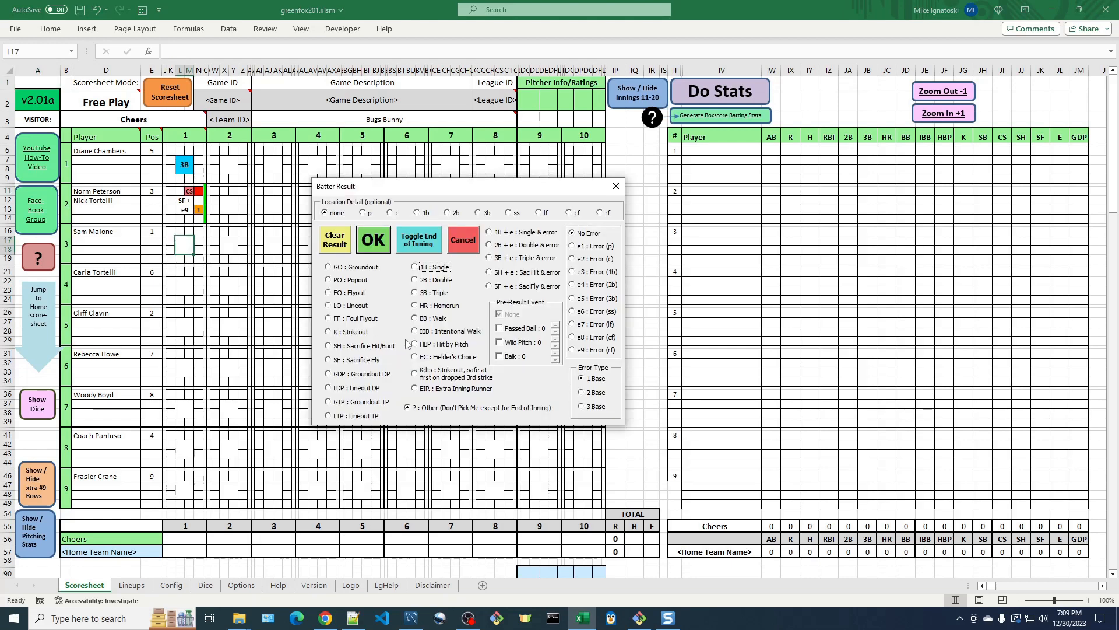
pyautogui.click(442, 344)
pyautogui.click(376, 241)
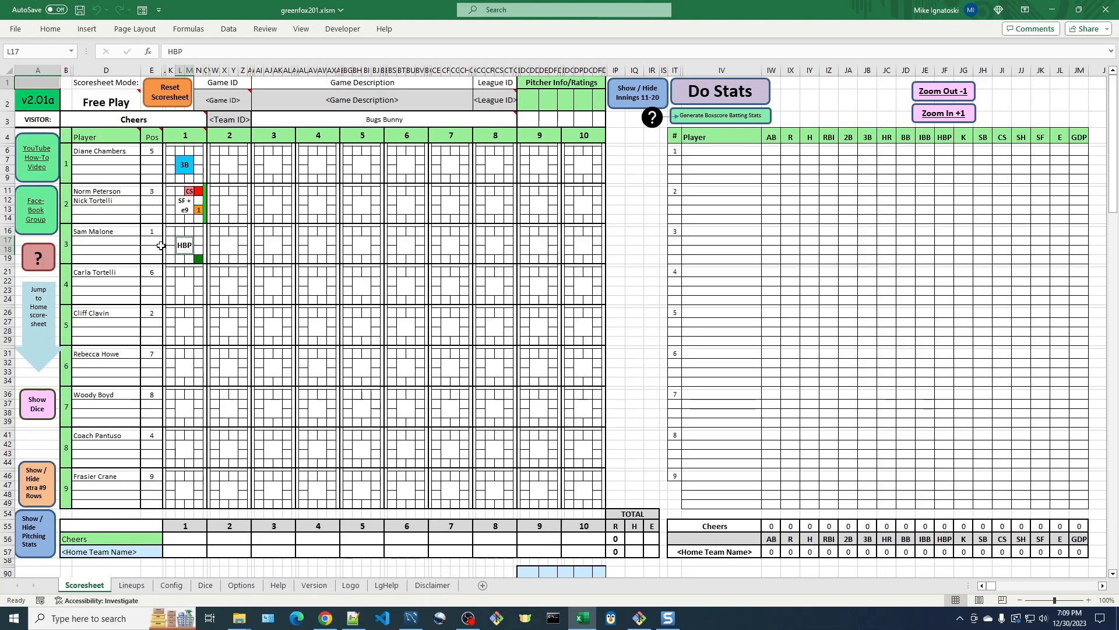
# Bring in Robin Colcord from the visitor bullpen as pinch runner for the third batter in inning 1
pyautogui.click(205, 248)
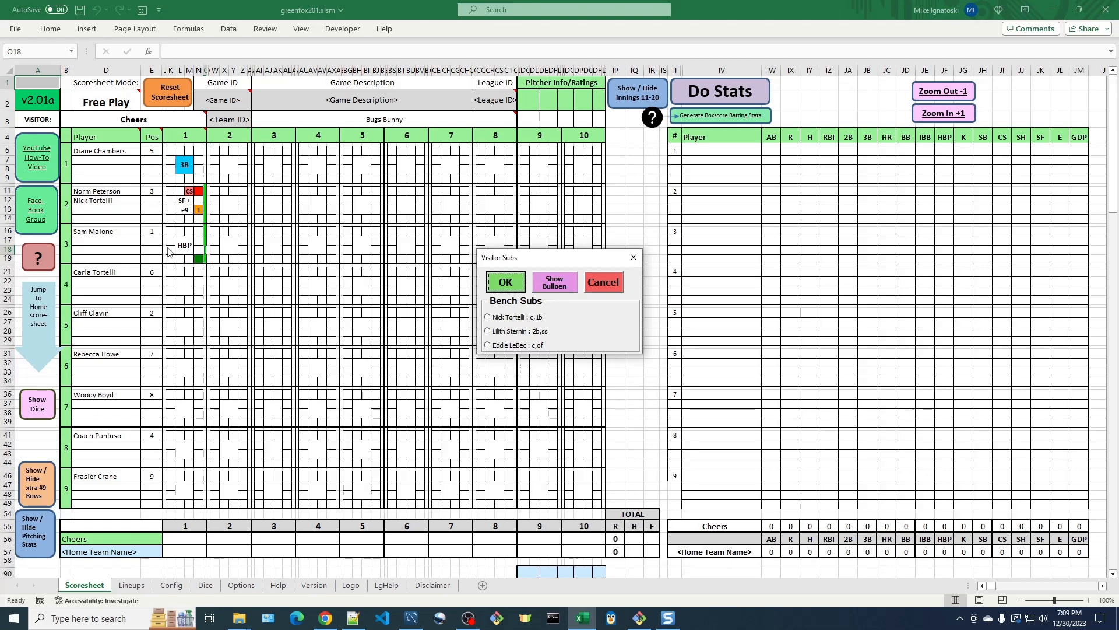
pyautogui.moveTo(592, 260); pyautogui.dragTo(368, 135)
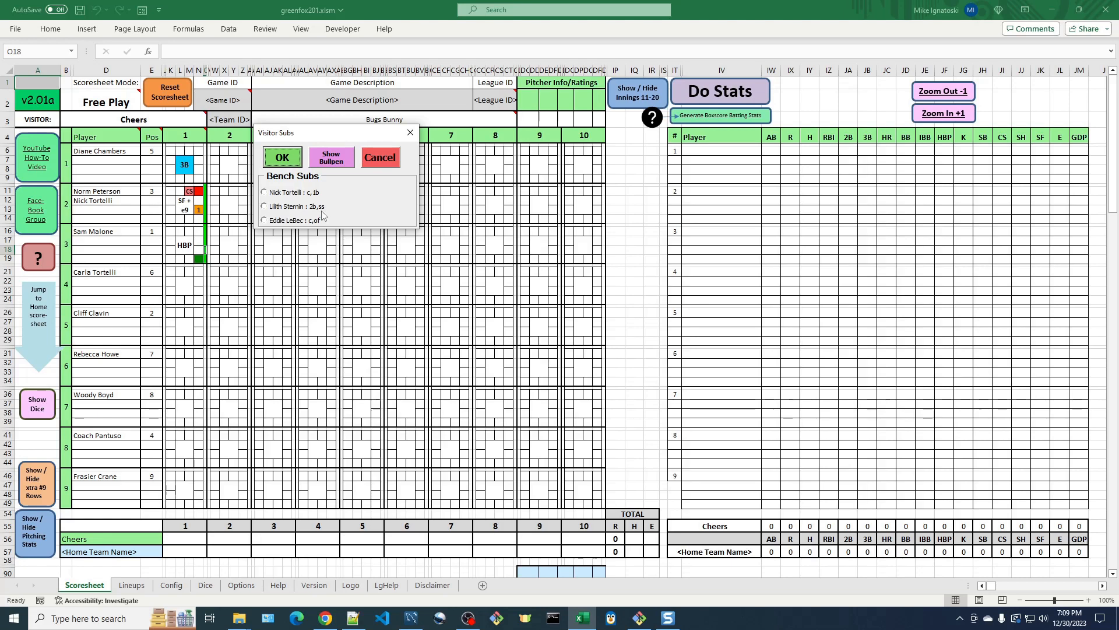
pyautogui.click(345, 165)
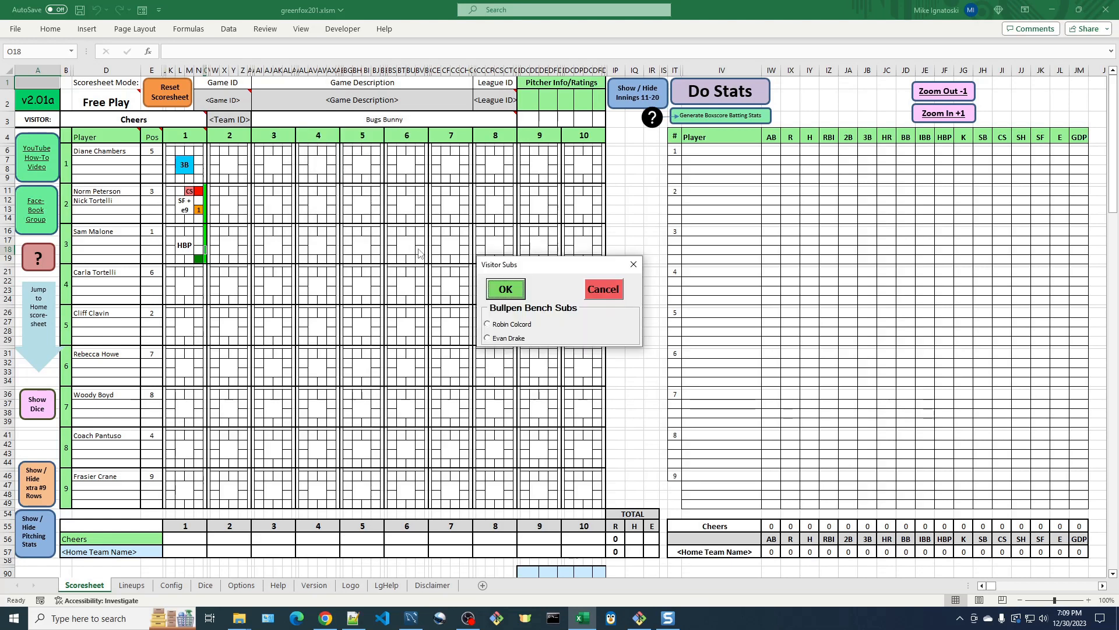
pyautogui.moveTo(559, 269); pyautogui.dragTo(371, 262)
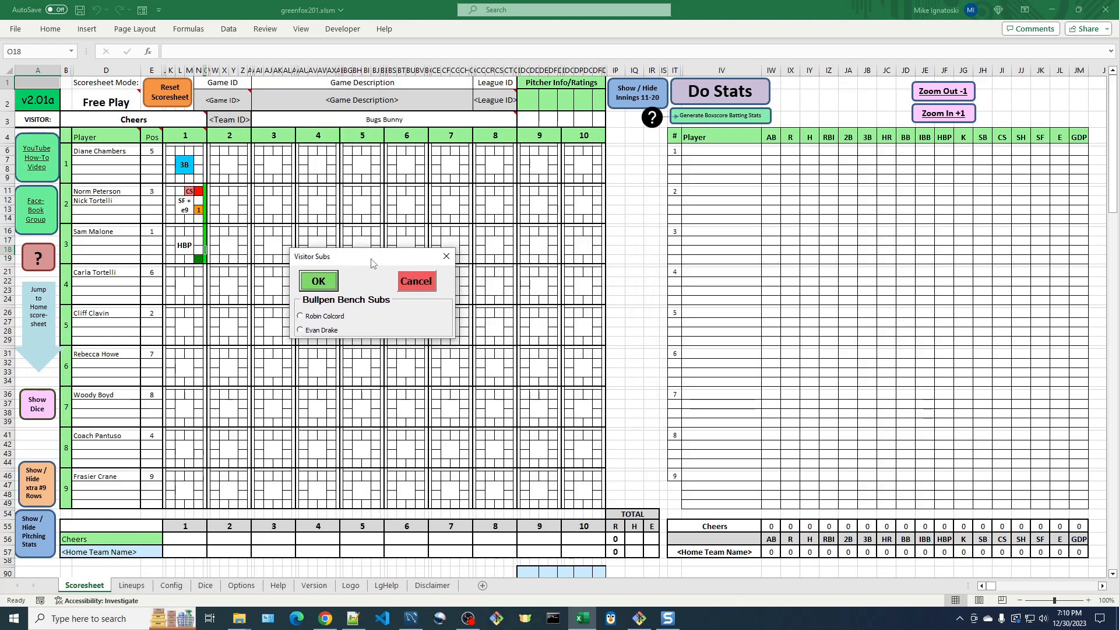
pyautogui.click(303, 319)
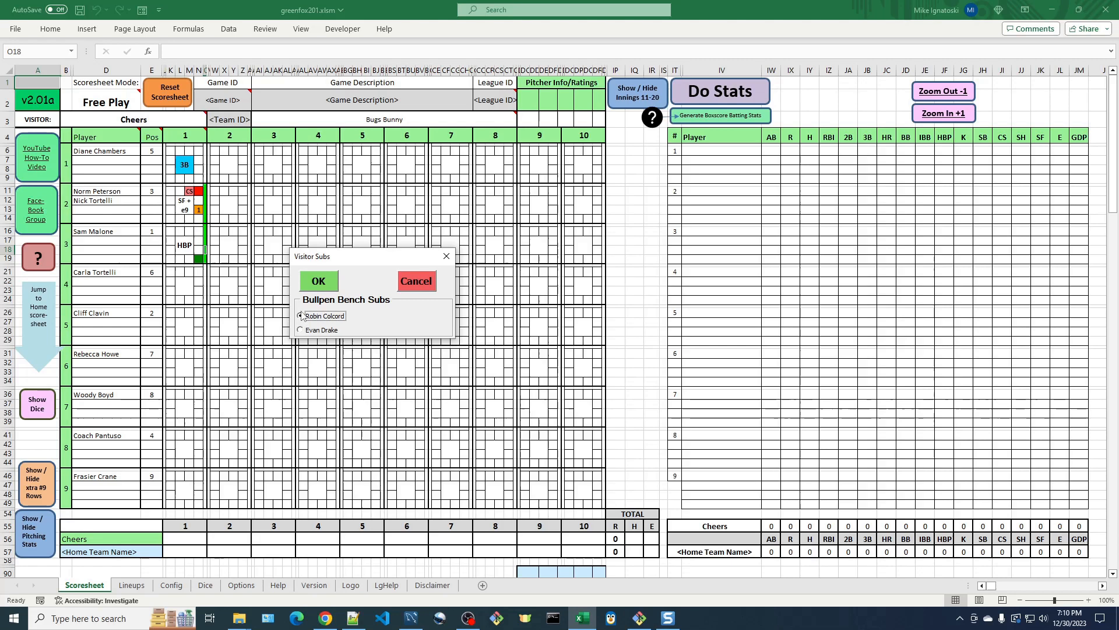
pyautogui.click(319, 282)
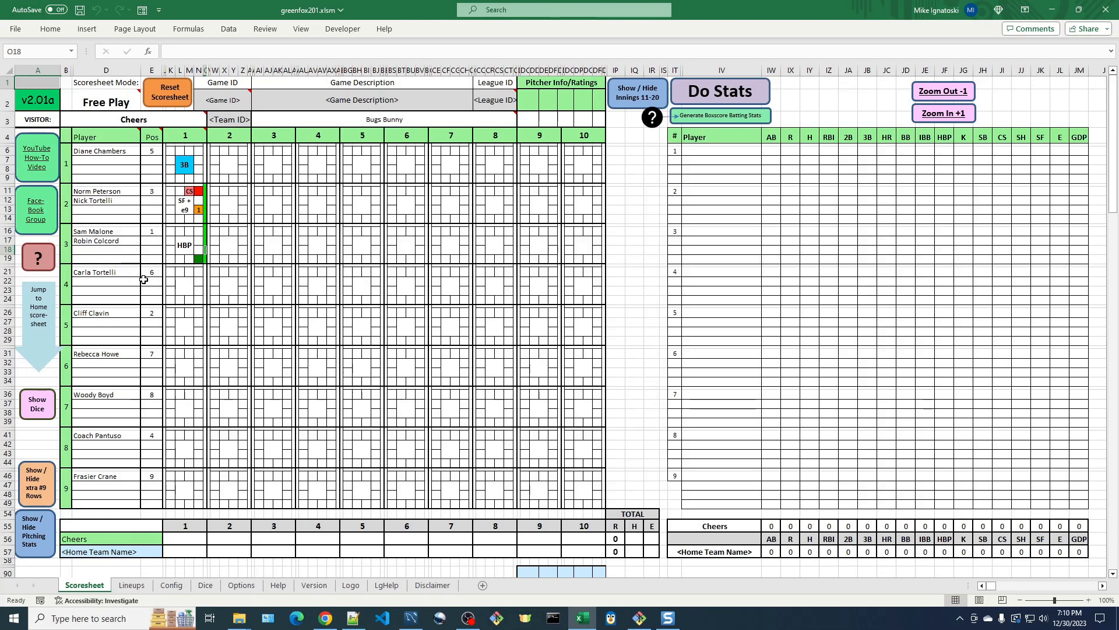
# Replace Carla Tortelli with Lilith Sternin as the fourth batter in the visiting starting lineup, and check the visitor bench list in the lineups
pyautogui.click(94, 272)
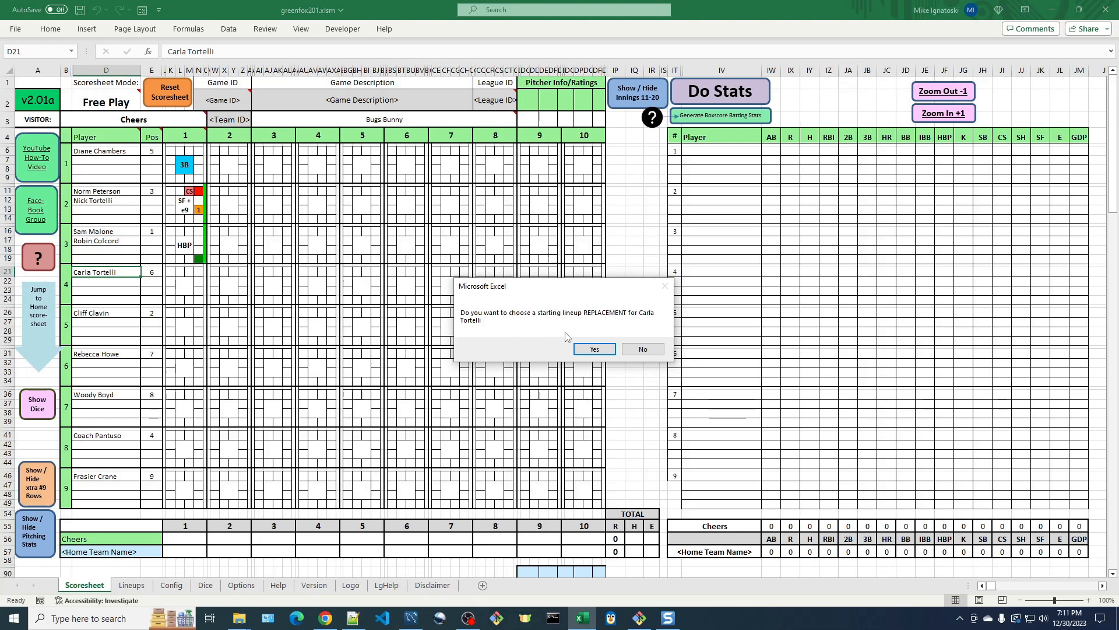
pyautogui.click(595, 349)
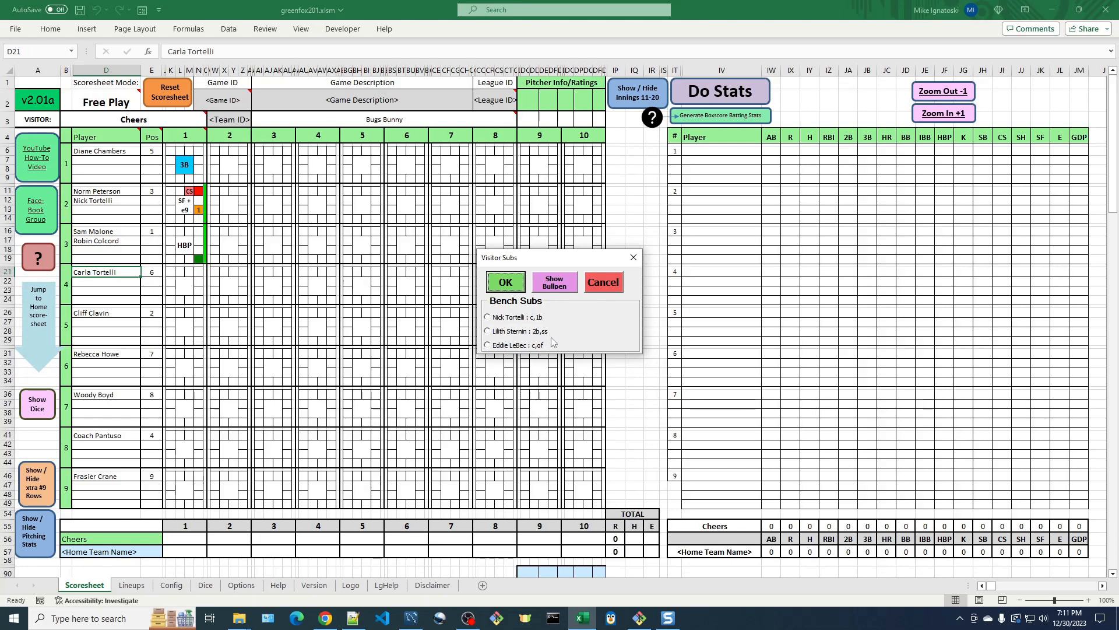
pyautogui.click(487, 332)
pyautogui.click(506, 283)
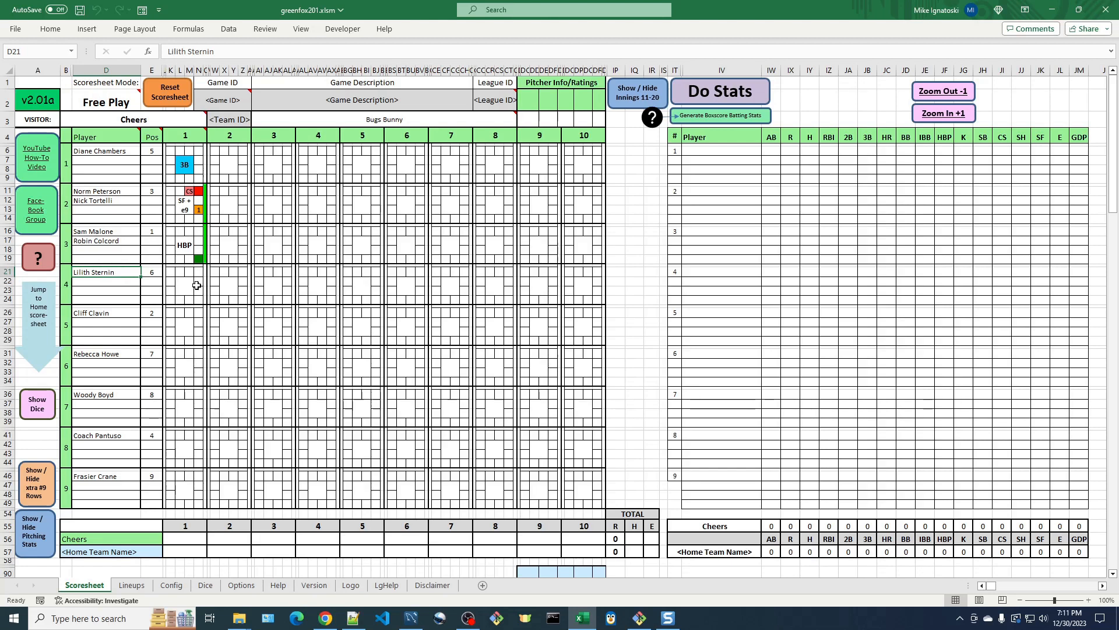
pyautogui.click(132, 585)
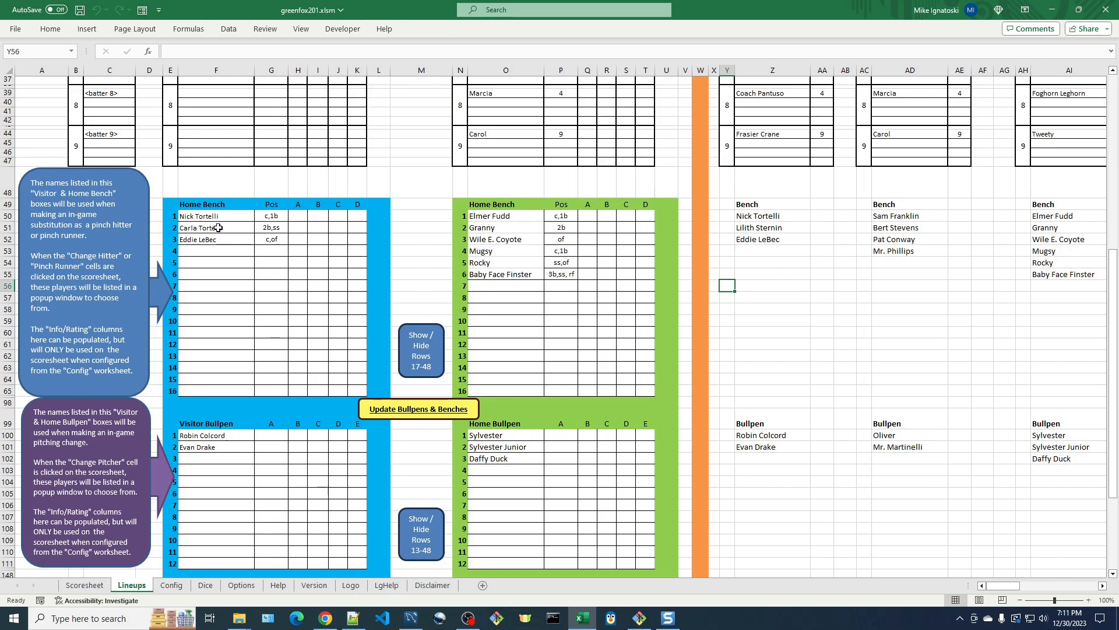
pyautogui.click(84, 586)
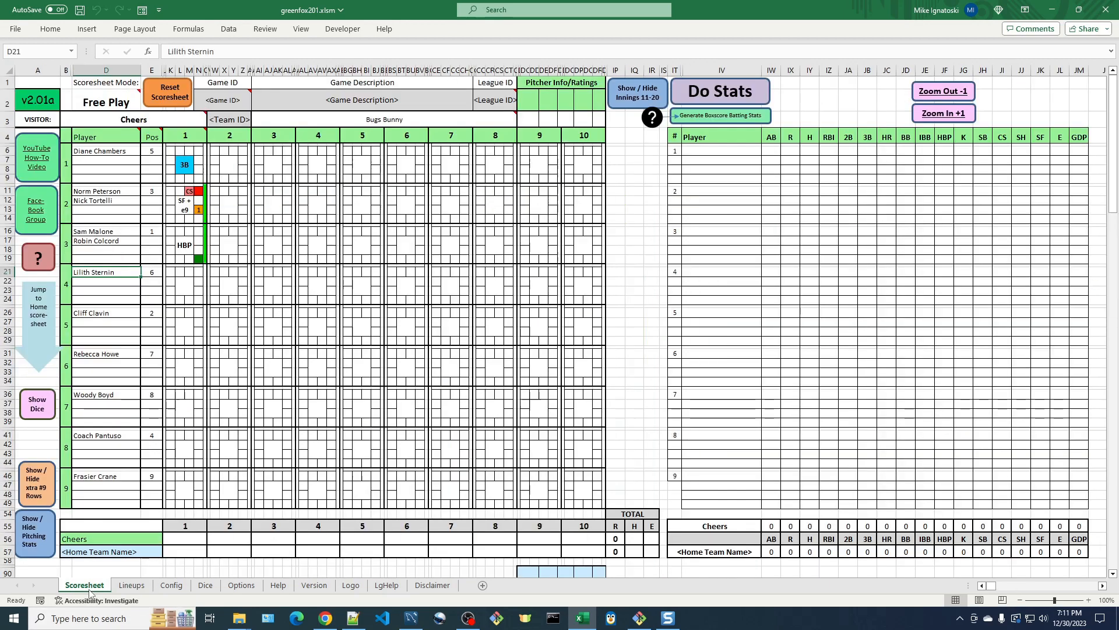